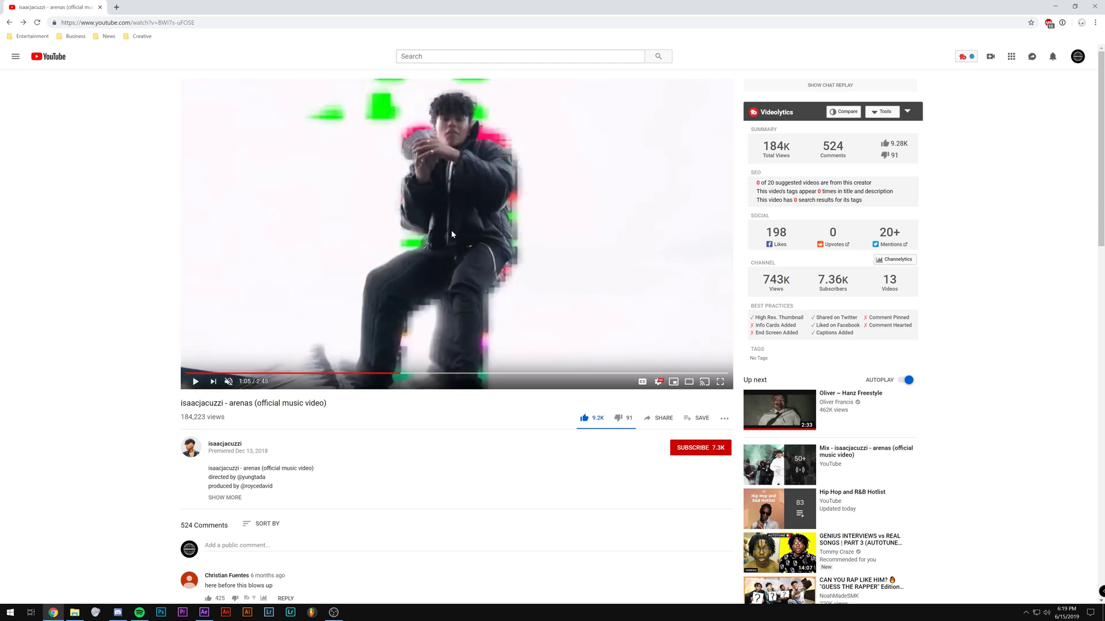
Skip through the arenas music video on YouTube to examine the glitch and colour effects around the performers
{"action": "key", "text": "Right"}
{"action": "key", "text": "Right"}
{"action": "key", "text": "Right"}
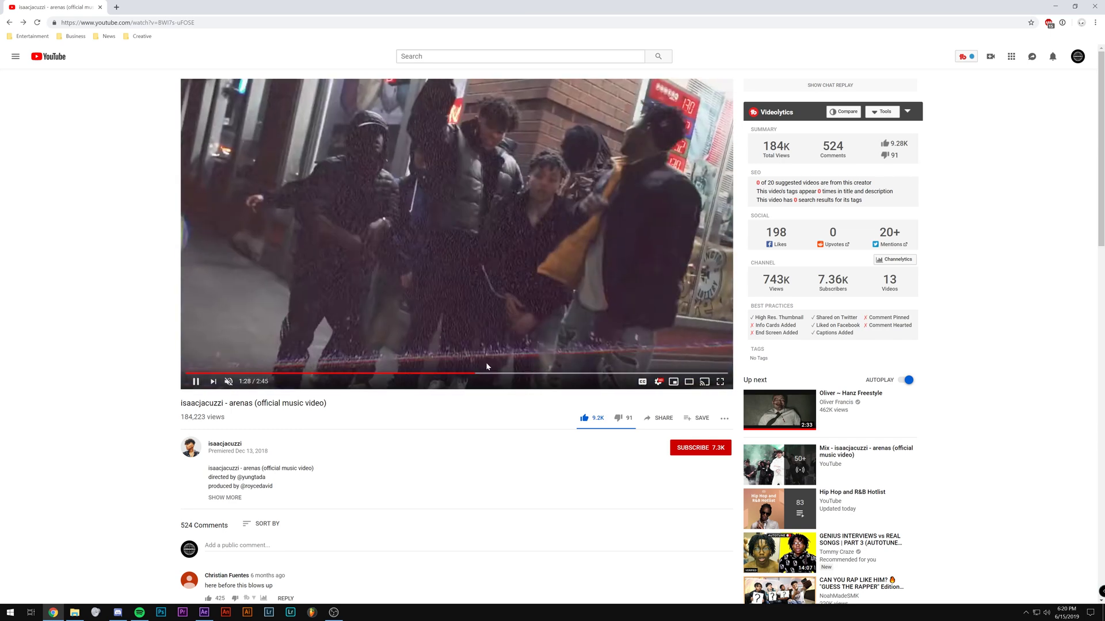
{"action": "left_click", "coordinate": [620, 374]}
{"action": "left_click", "coordinate": [625, 338]}
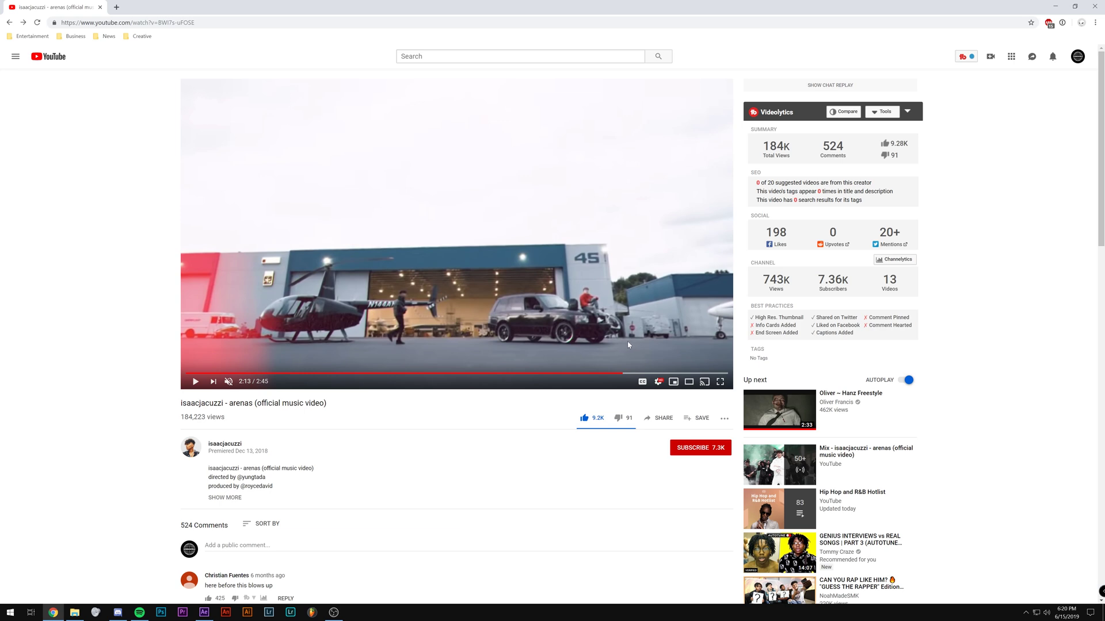
{"action": "left_click", "coordinate": [628, 344]}
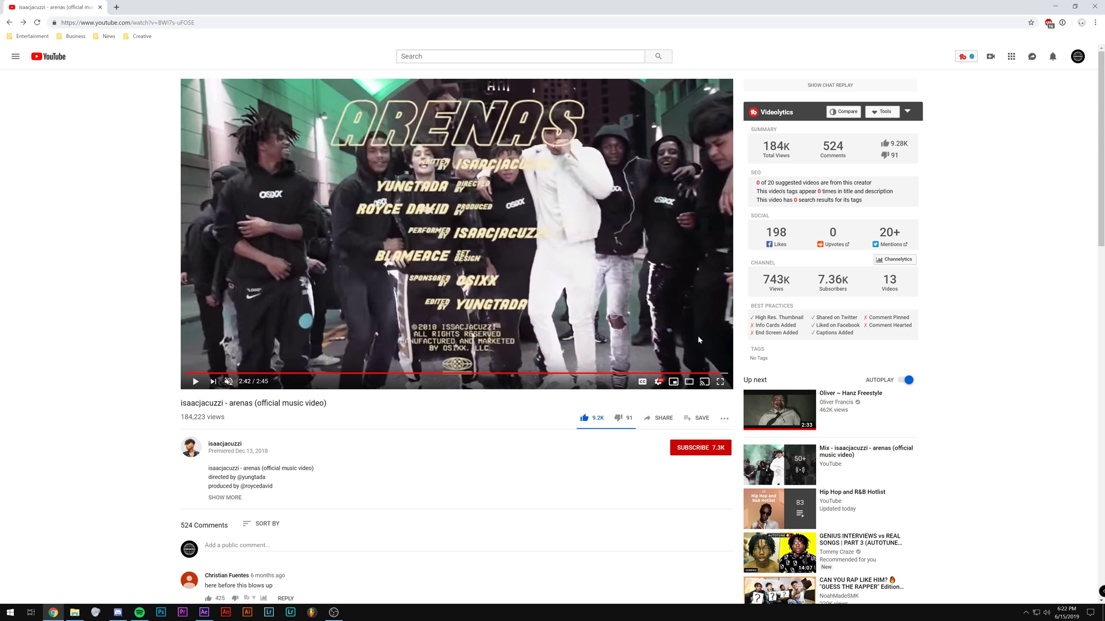
Open Comp 1 in After Effects, then return to YouTube and examine the reference music video from about 0:30
{"action": "left_click", "coordinate": [1055, 6]}
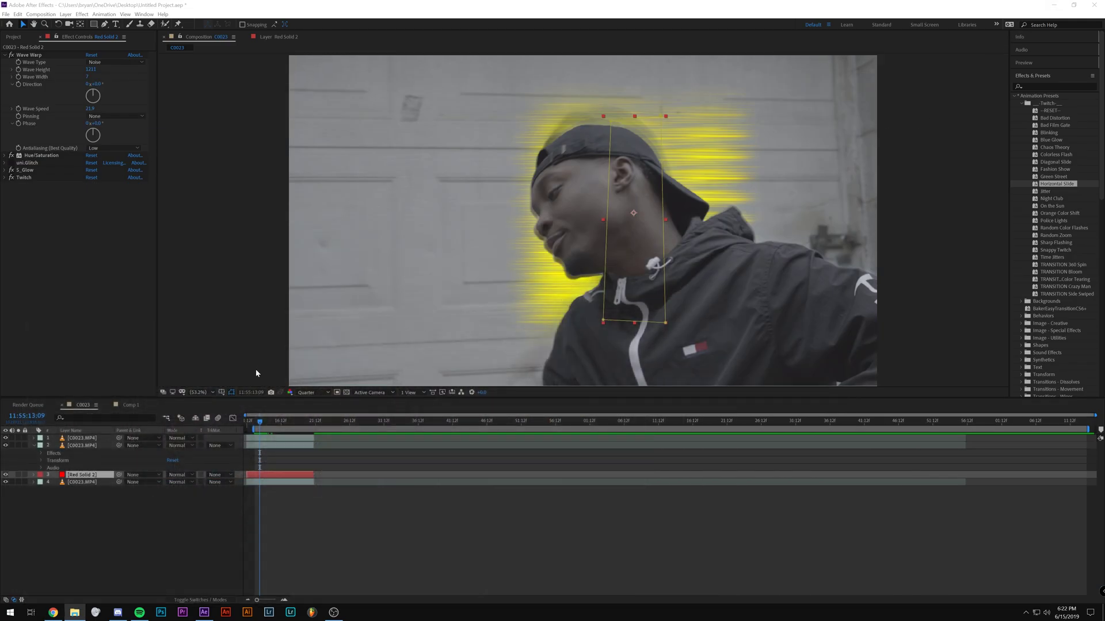
{"action": "left_click", "coordinate": [131, 405]}
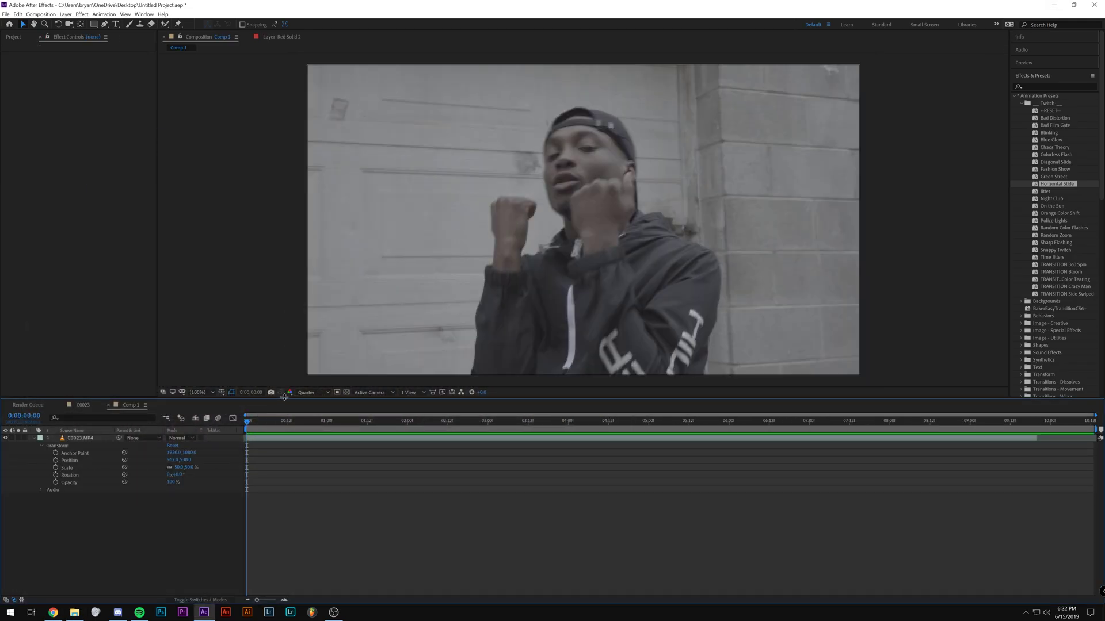
{"action": "left_click", "coordinate": [53, 612]}
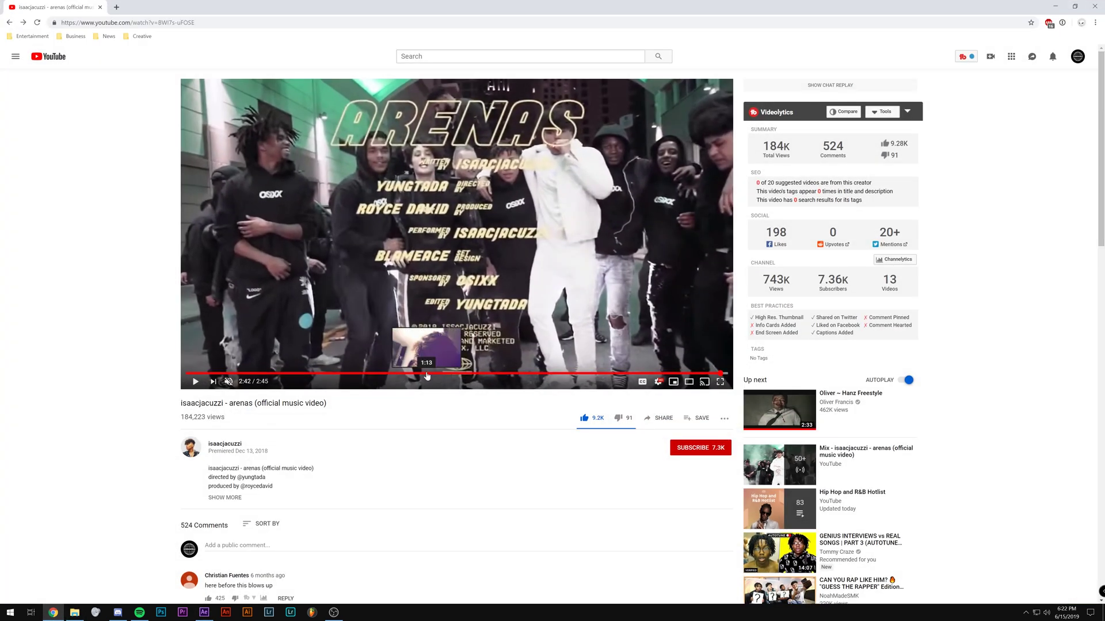
{"action": "left_click", "coordinate": [286, 374]}
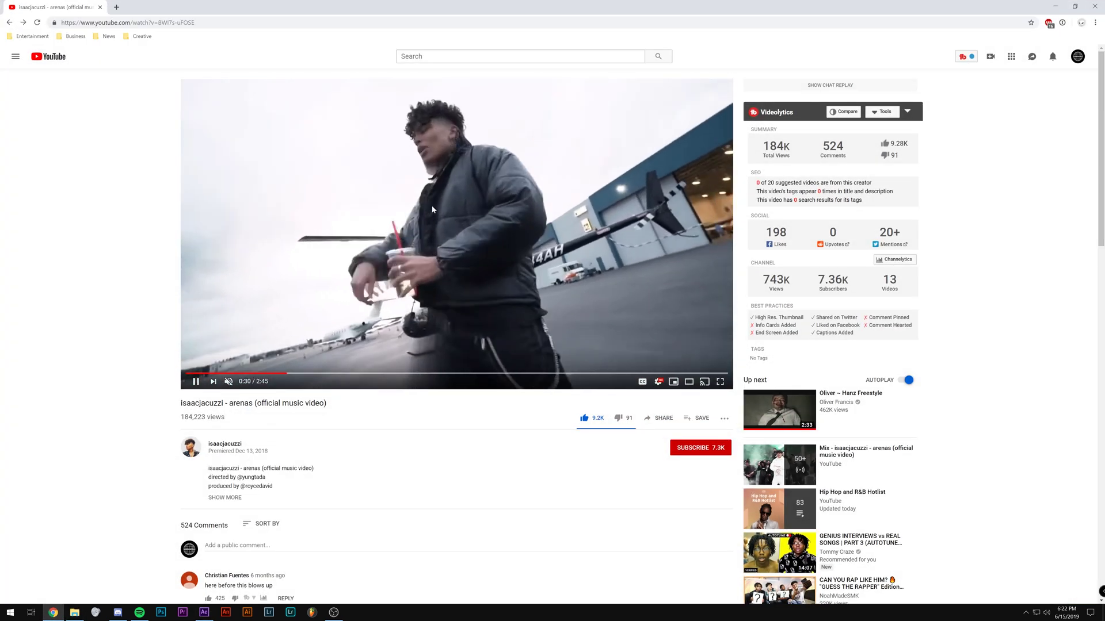
{"action": "left_click", "coordinate": [457, 261]}
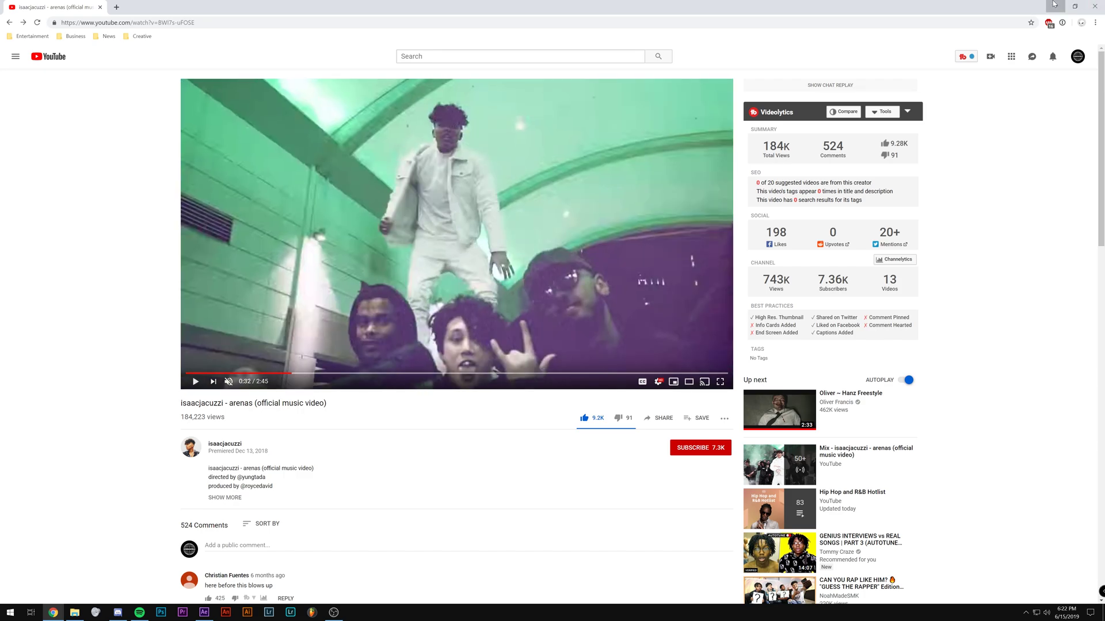
Switch to After Effects and mark the rapper's head, torso, arms and raised fist on the C0023.MP4 layer with Roto Brush
{"action": "left_click", "coordinate": [1055, 7]}
{"action": "left_click", "coordinate": [164, 25]}
{"action": "double_click", "coordinate": [585, 296]}
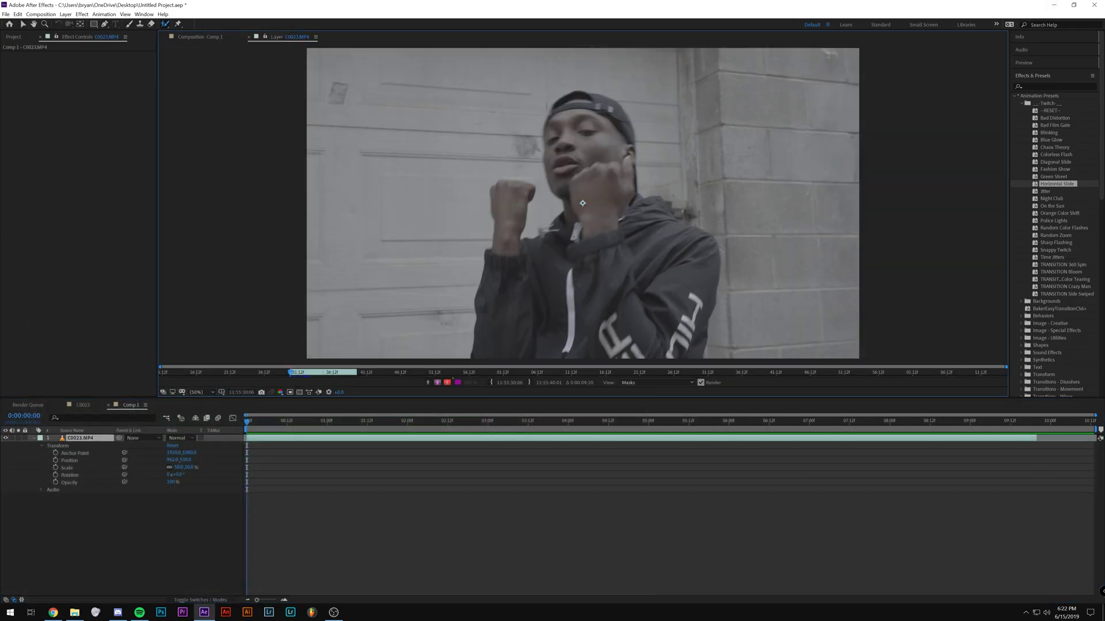
{"action": "mouse_move", "coordinate": [708, 340]}
{"action": "left_mouse_down"}
{"action": "mouse_move", "coordinate": [610, 185]}
{"action": "mouse_move", "coordinate": [611, 107]}
{"action": "left_mouse_up"}
{"action": "left_click_drag", "start_coordinate": [575, 247], "coordinate": [523, 281]}
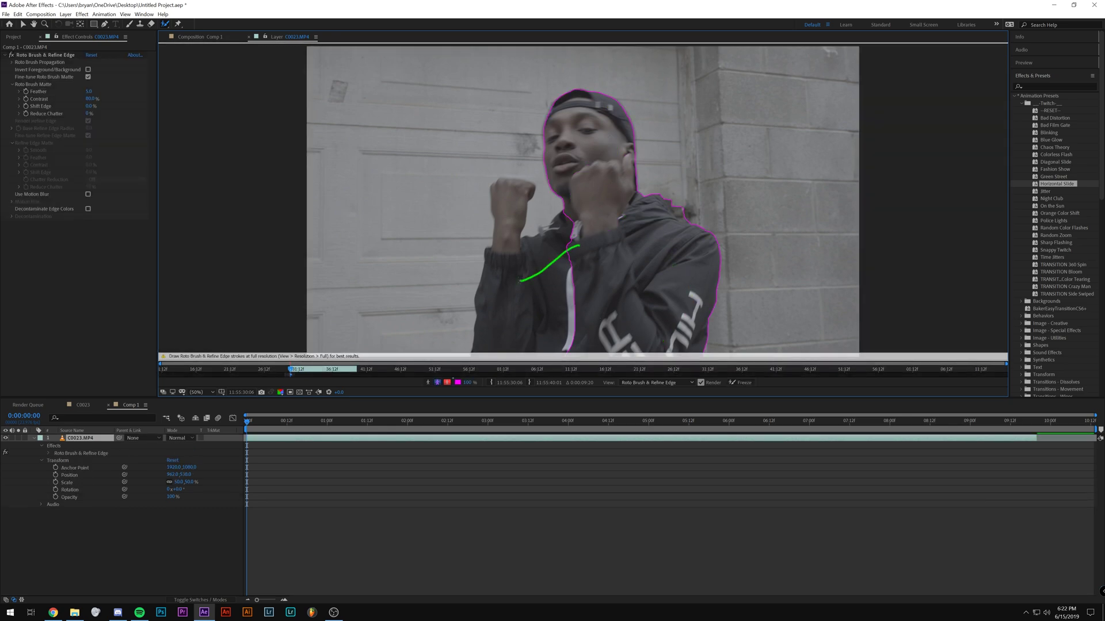
{"action": "left_click_drag", "start_coordinate": [509, 240], "coordinate": [508, 188]}
Advance Comp 1 frame by frame to 0:00:00:09 so the Roto Brush outline propagates with the rapper
{"action": "left_click", "coordinate": [1041, 63]}
{"action": "left_click", "coordinate": [1064, 74]}
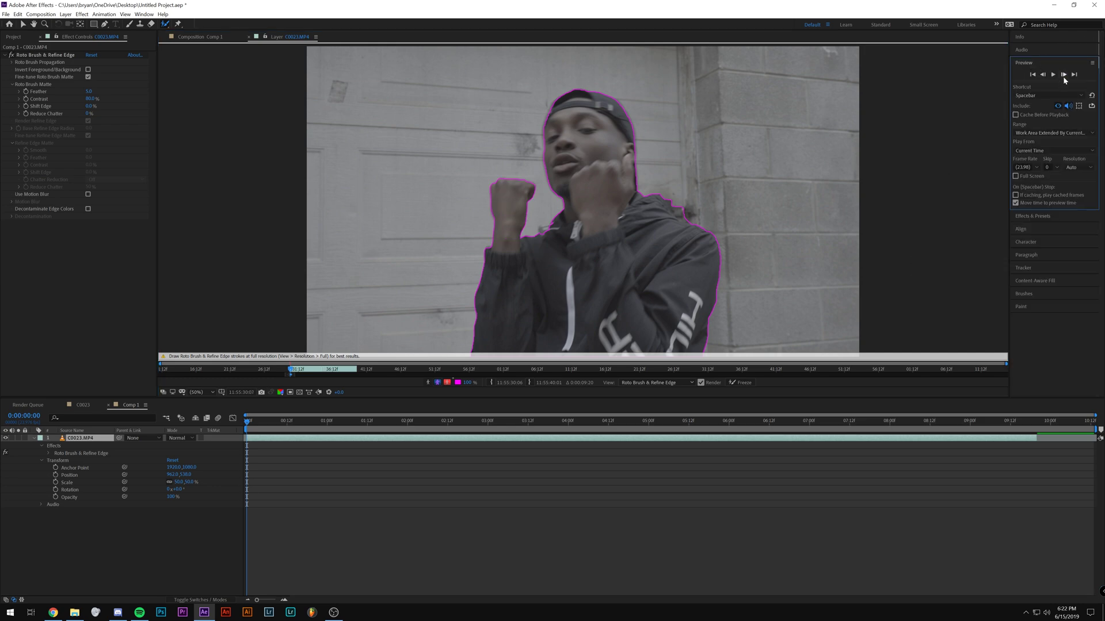
{"action": "left_click", "coordinate": [1063, 74]}
{"action": "left_click", "coordinate": [1063, 75]}
{"action": "left_click", "coordinate": [1063, 75]}
{"action": "left_click", "coordinate": [1064, 75]}
{"action": "left_click", "coordinate": [1063, 75]}
{"action": "left_click", "coordinate": [1063, 75]}
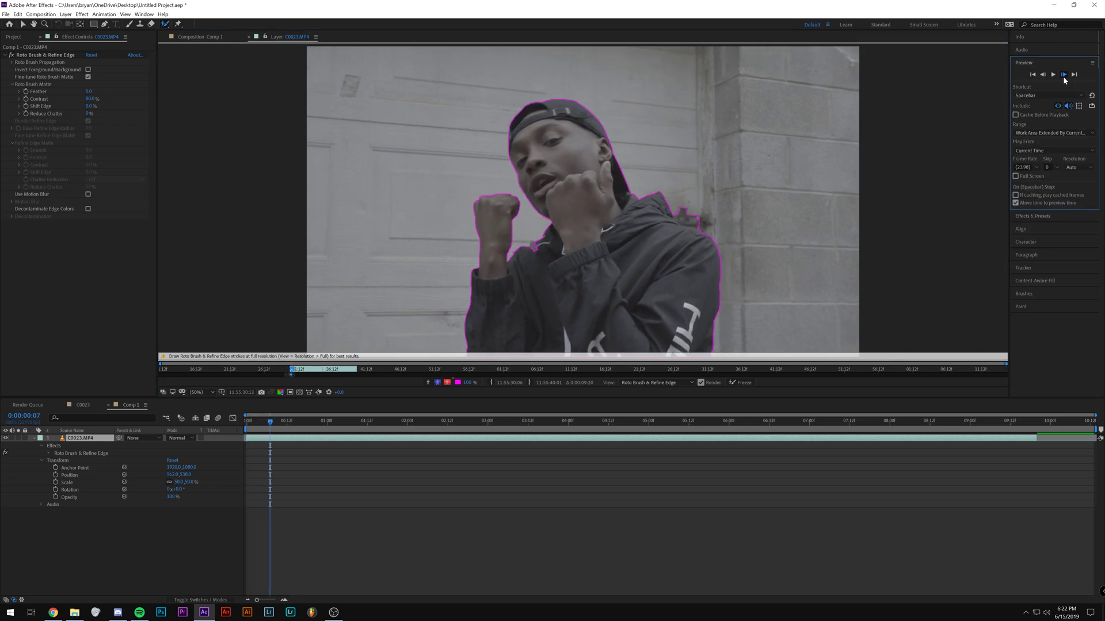
{"action": "left_click", "coordinate": [1063, 75]}
{"action": "left_click", "coordinate": [1063, 75]}
Preview the example effect in the C0023 composition from 11:55:12:14
{"action": "left_click", "coordinate": [84, 405]}
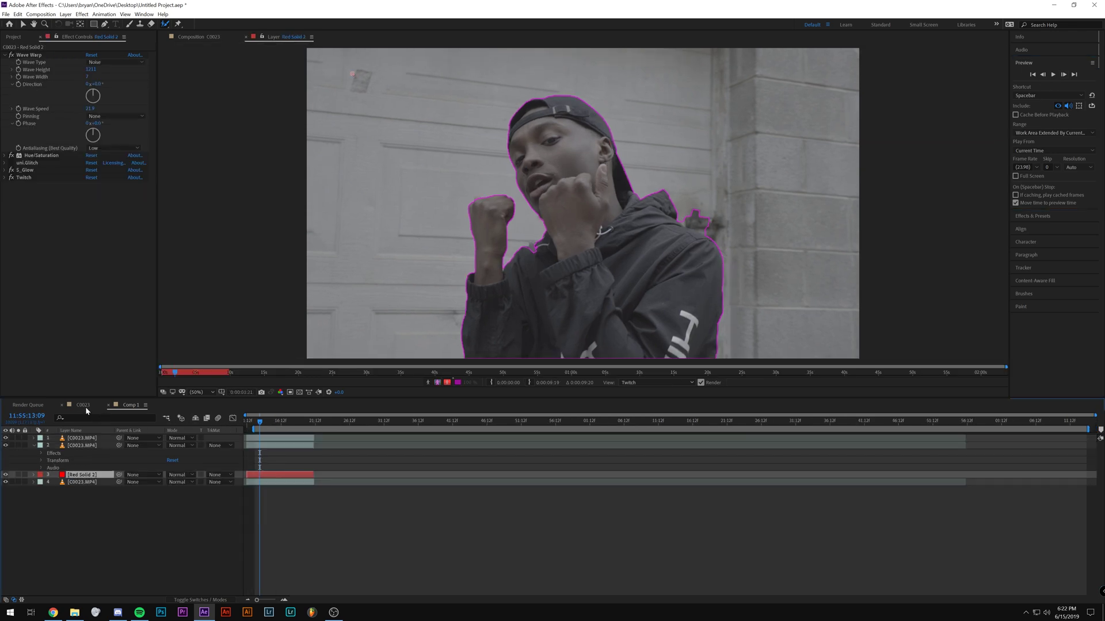
{"action": "left_click", "coordinate": [256, 422]}
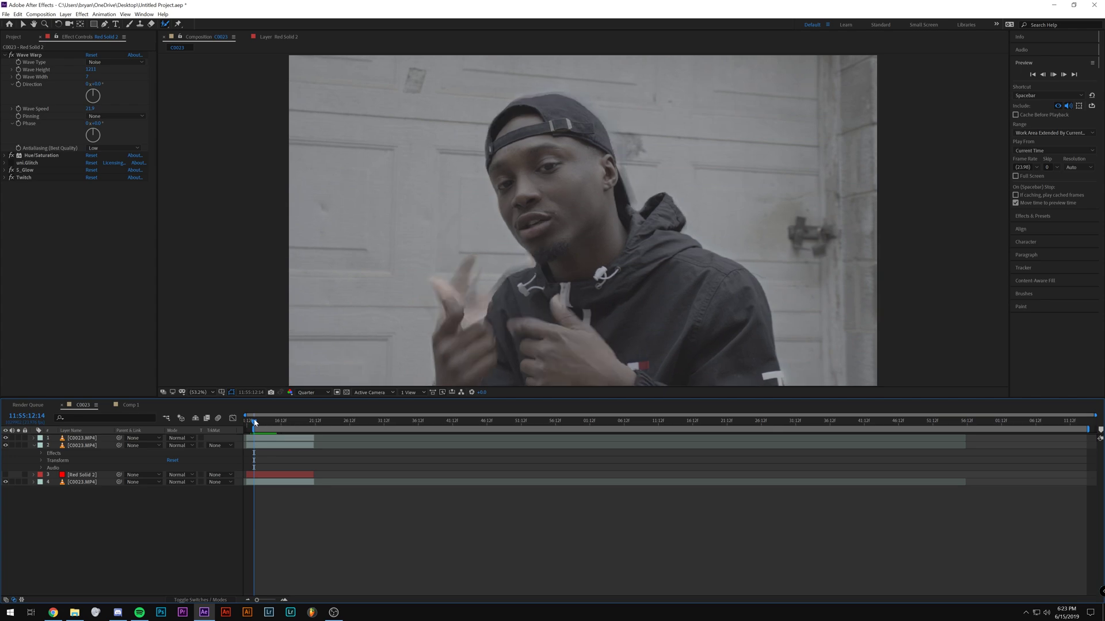
{"action": "key", "text": "space"}
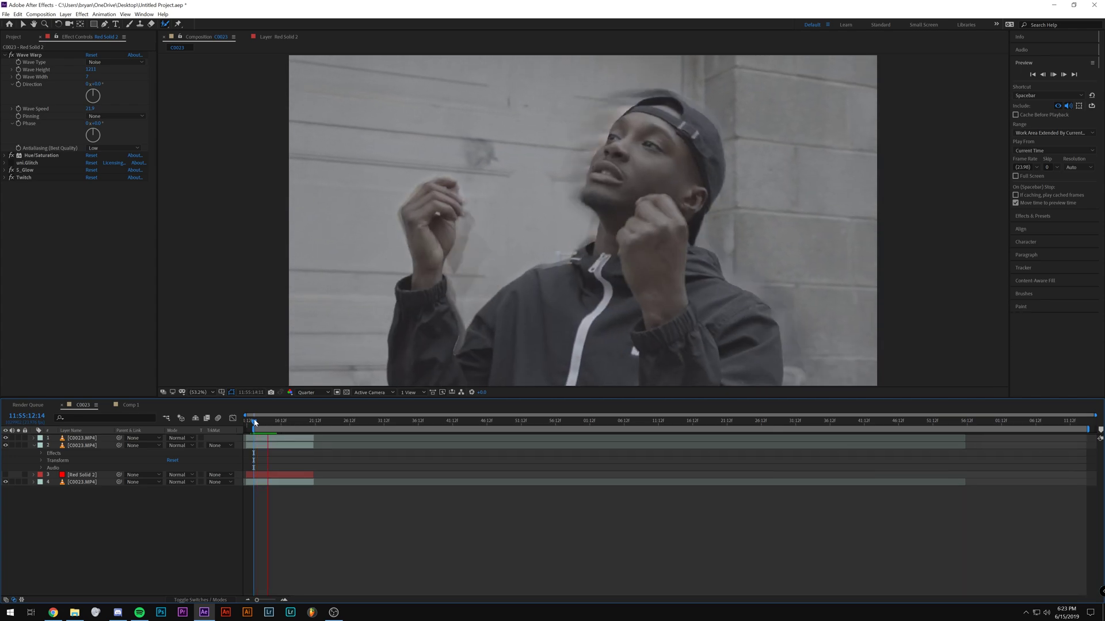
{"action": "key", "text": "space"}
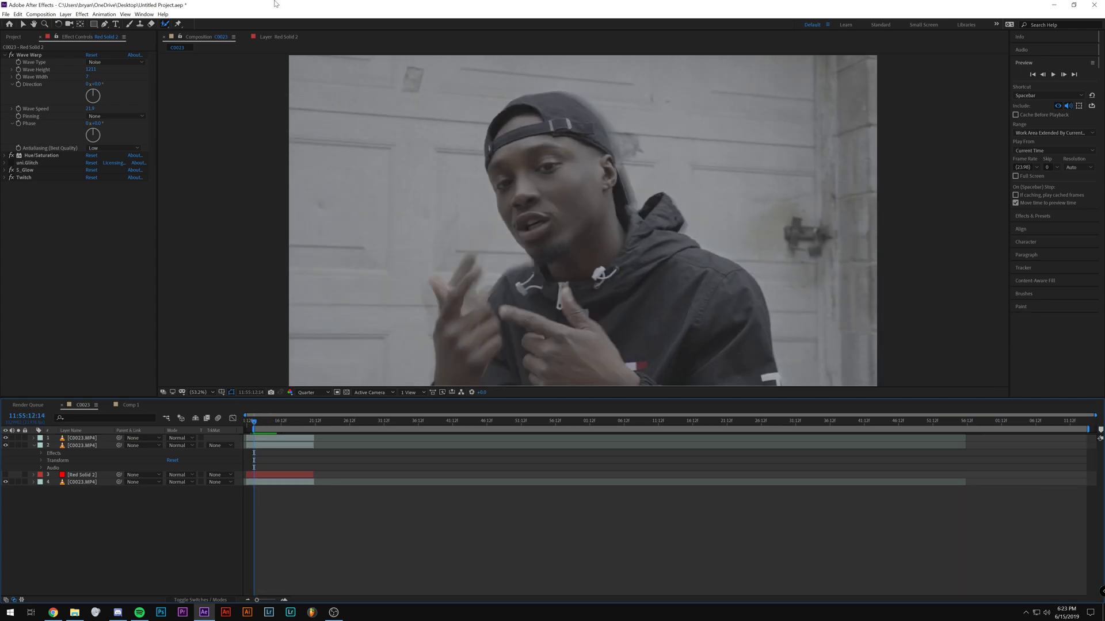
{"action": "left_click", "coordinate": [281, 39]}
{"action": "left_click", "coordinate": [250, 433]}
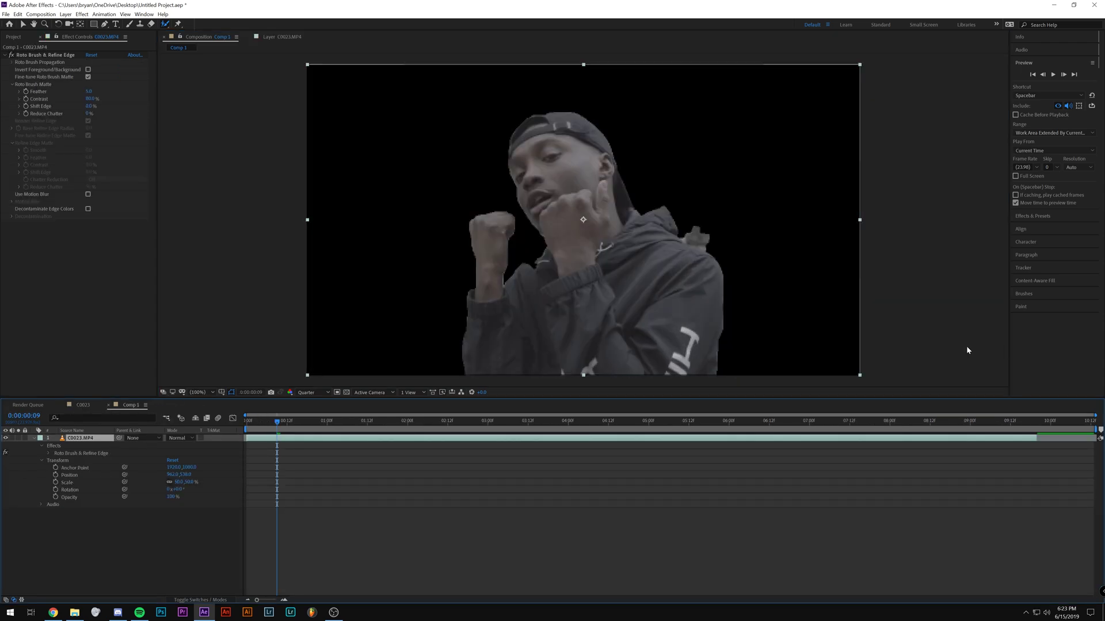
Freeze the Roto Brush propagation on Comp 1's C0023.MP4 layer and duplicate the layer
{"action": "left_click", "coordinate": [59, 55]}
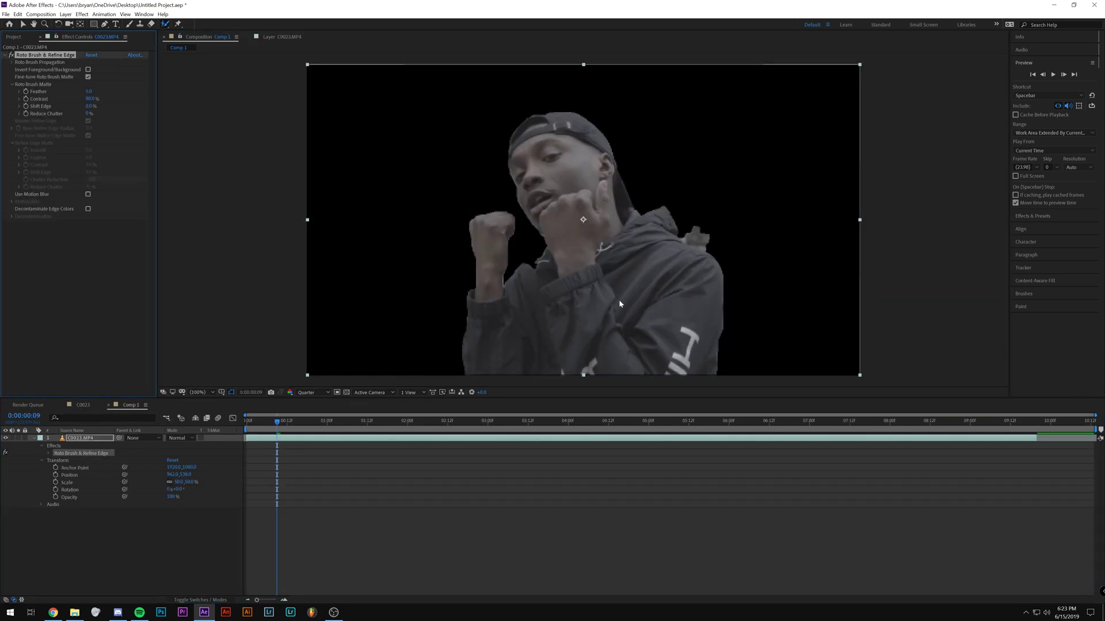
{"action": "left_click", "coordinate": [284, 38]}
{"action": "left_click", "coordinate": [744, 383]}
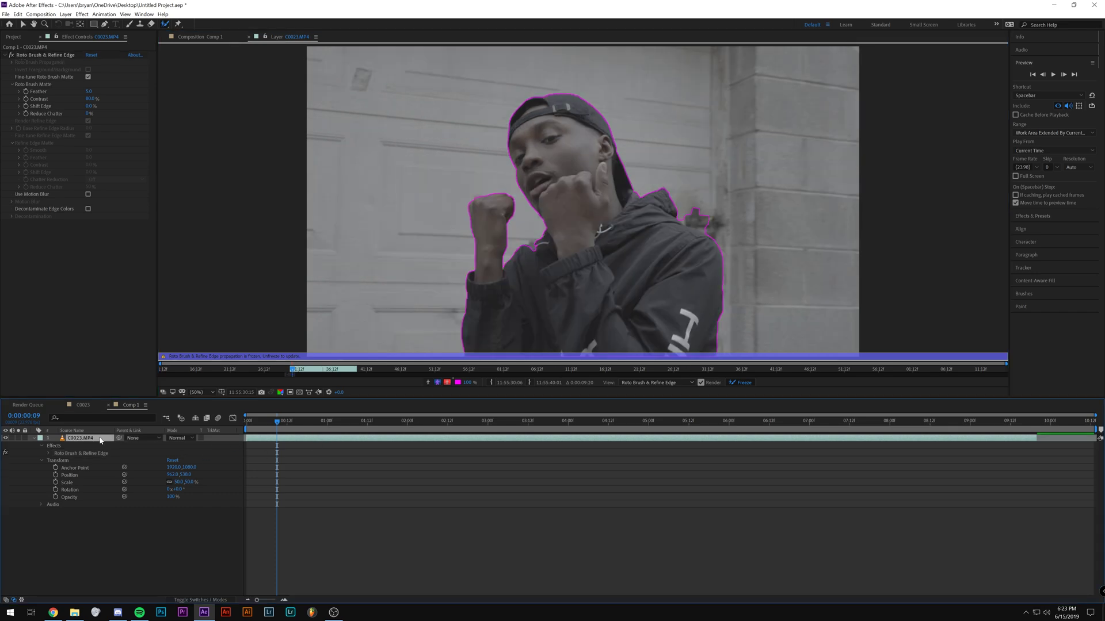
{"action": "key", "text": "ctrl+d"}
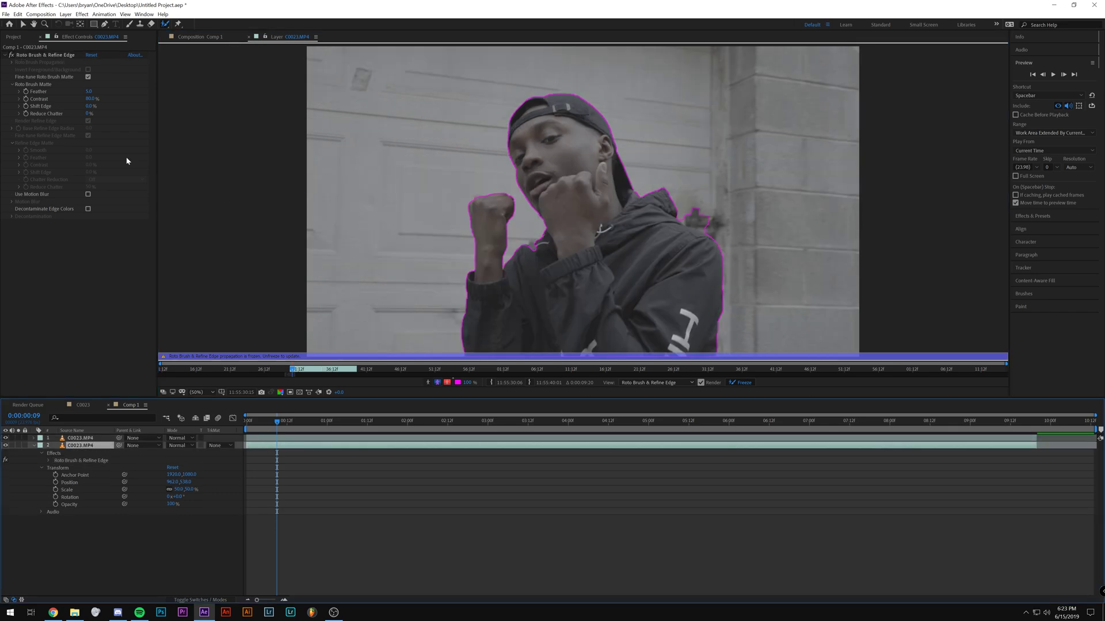
Delete Roto Brush & Refine Edge from the lower C0023.MP4 copy and duplicate the rotoscoped copy above it
{"action": "left_click", "coordinate": [56, 55]}
{"action": "key", "text": "Delete"}
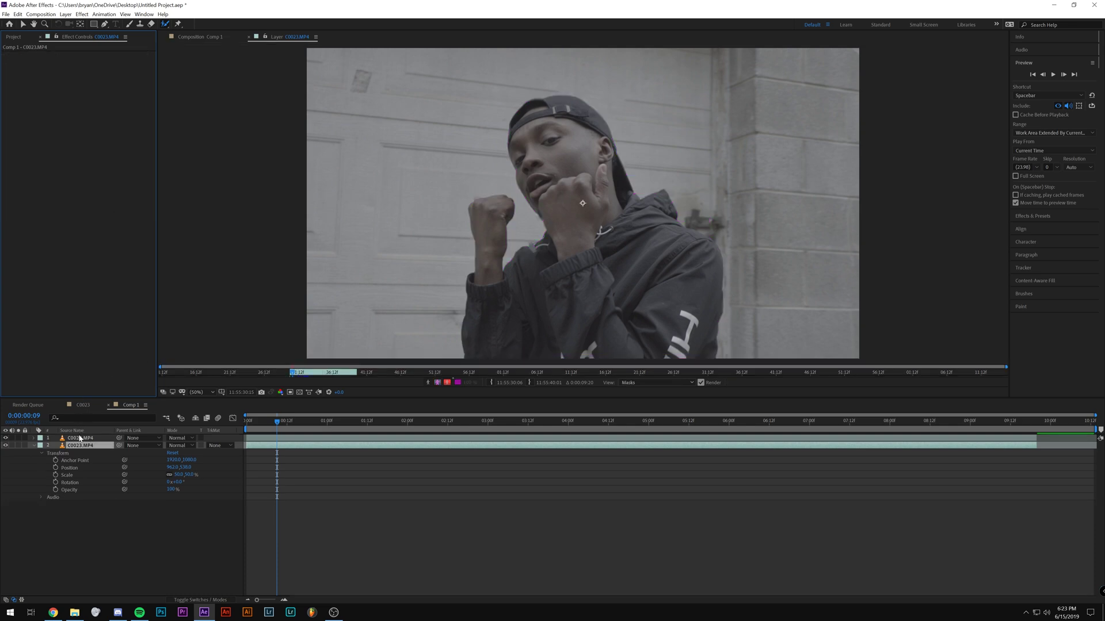
{"action": "left_click", "coordinate": [80, 438]}
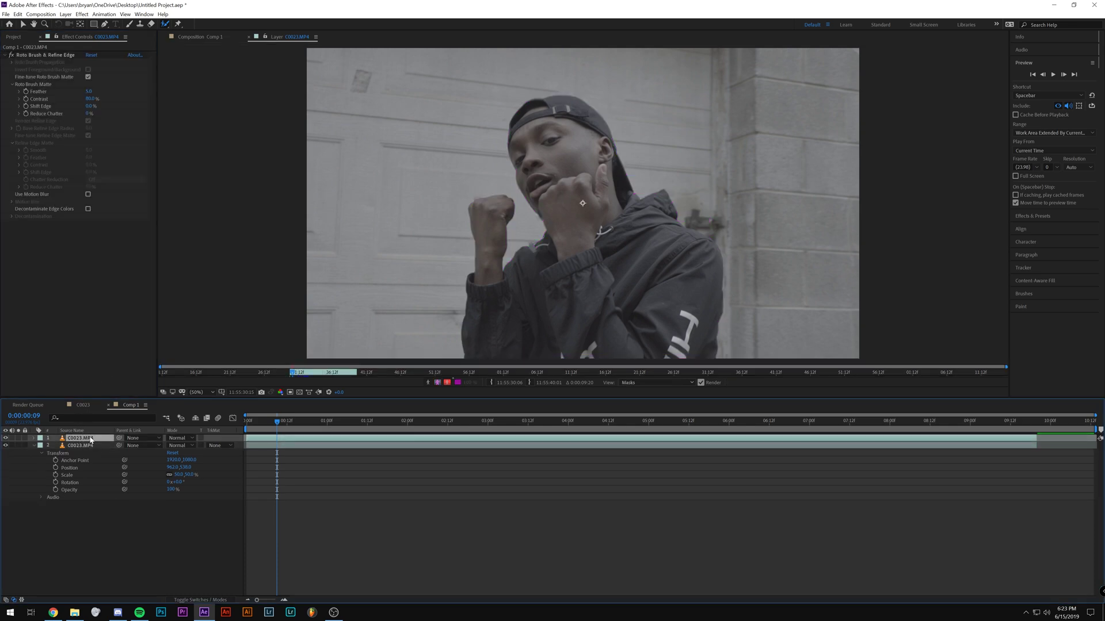
{"action": "key", "text": "ctrl+d"}
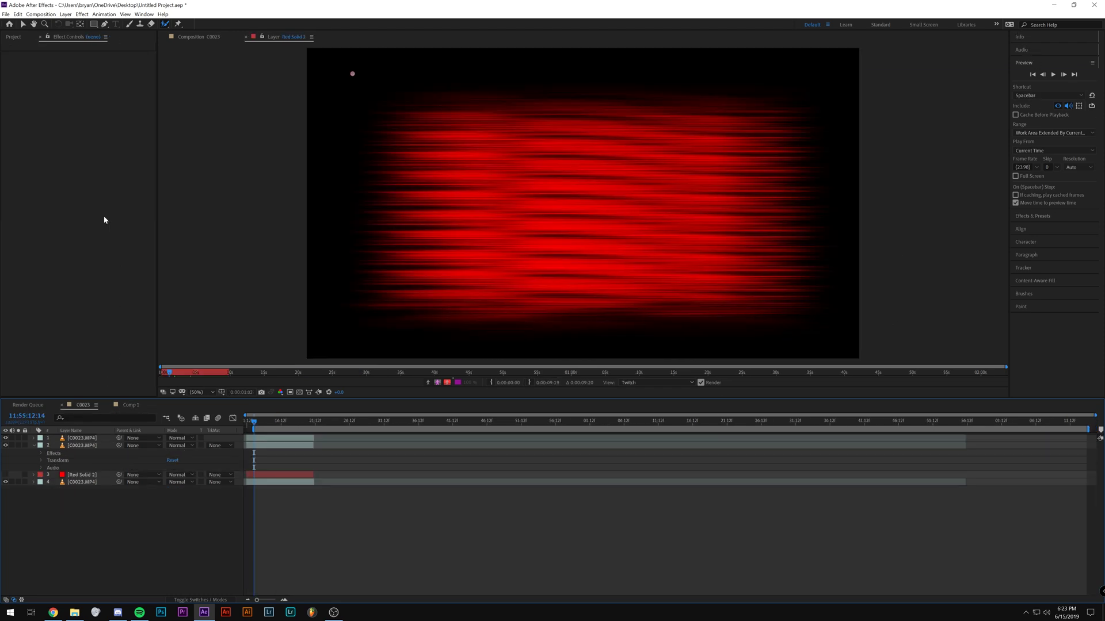
Examine the Echo settings and Echo Operator options on the second layer of the C0023 composition at 11:55:12:12
{"action": "left_click", "coordinate": [200, 36]}
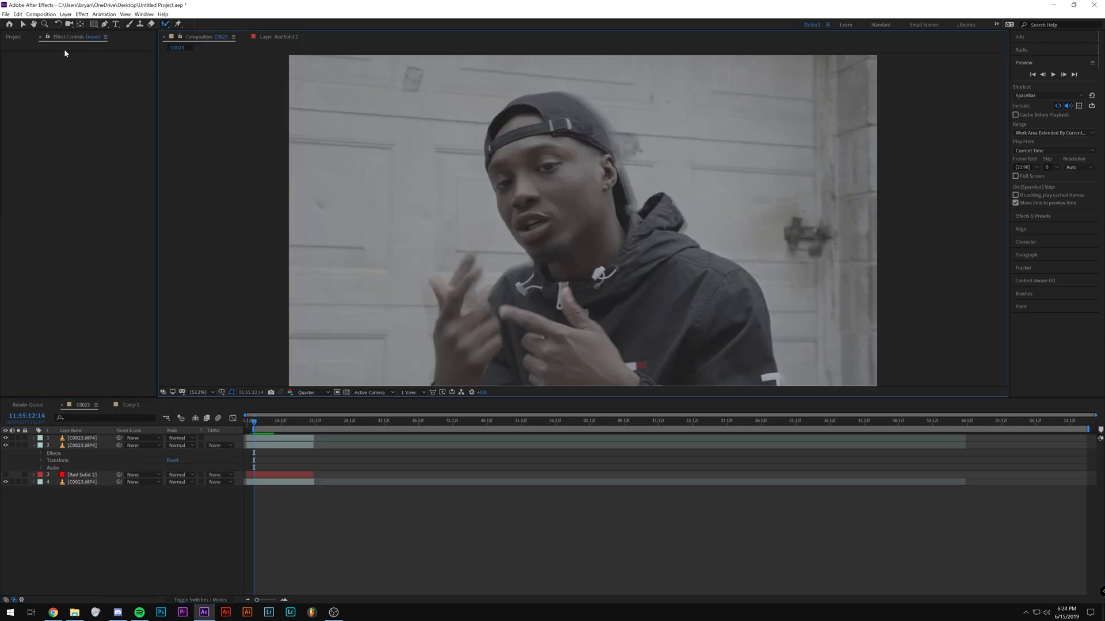
{"action": "left_click", "coordinate": [84, 446]}
{"action": "left_click", "coordinate": [5, 62]}
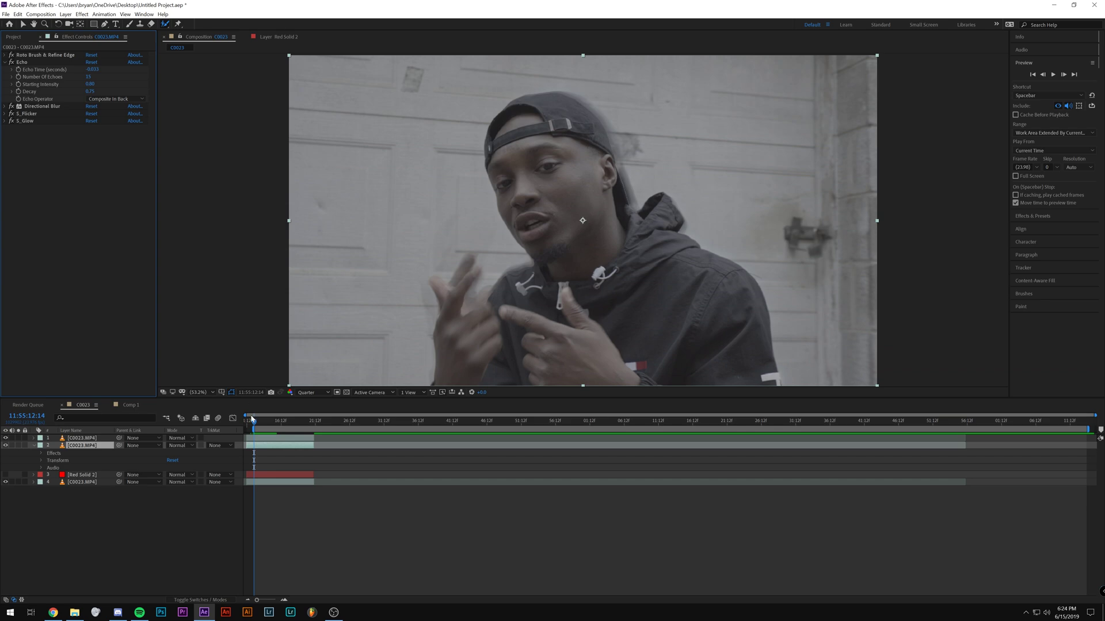
{"action": "left_click", "coordinate": [255, 424]}
{"action": "left_click_drag", "start_coordinate": [255, 424], "coordinate": [254, 424]}
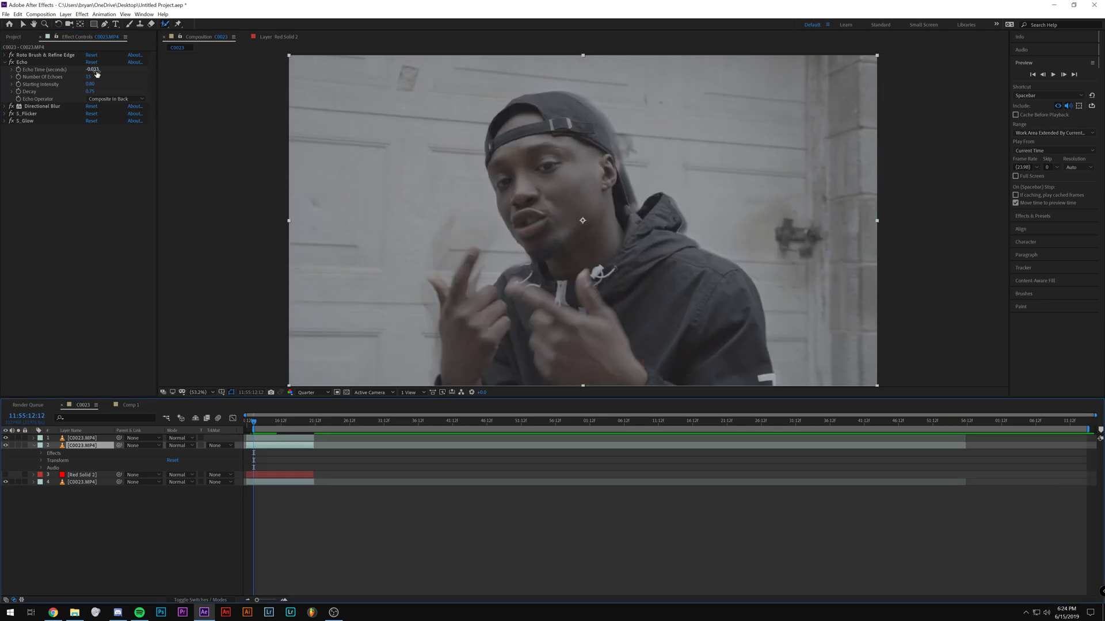
{"action": "left_click", "coordinate": [90, 77]}
{"action": "key", "text": "Return"}
{"action": "left_click", "coordinate": [96, 88]}
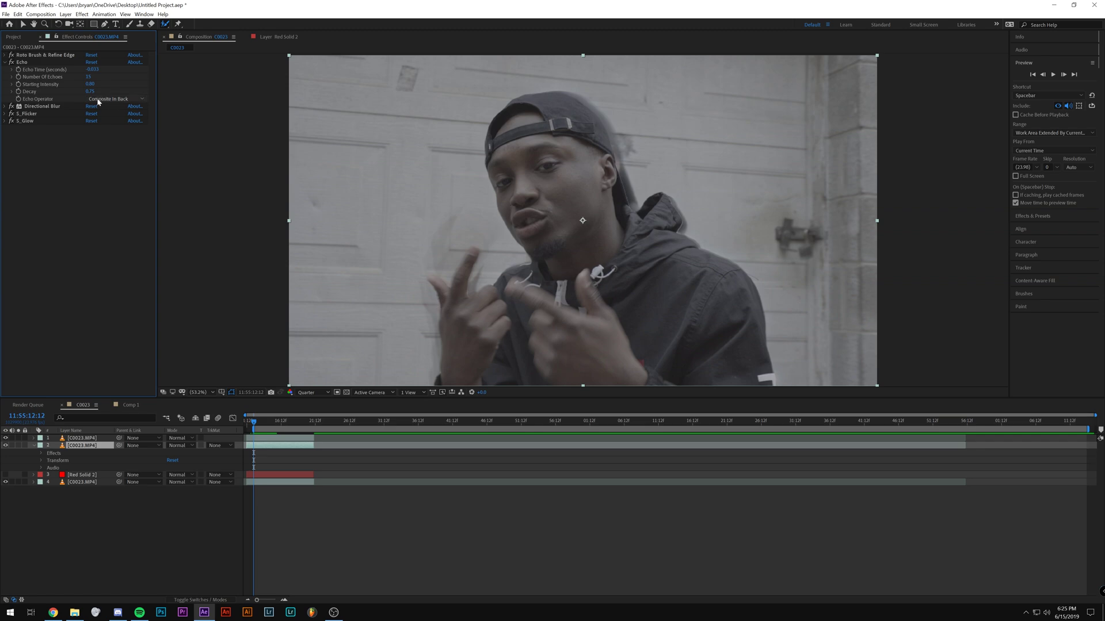
{"action": "left_click", "coordinate": [142, 98]}
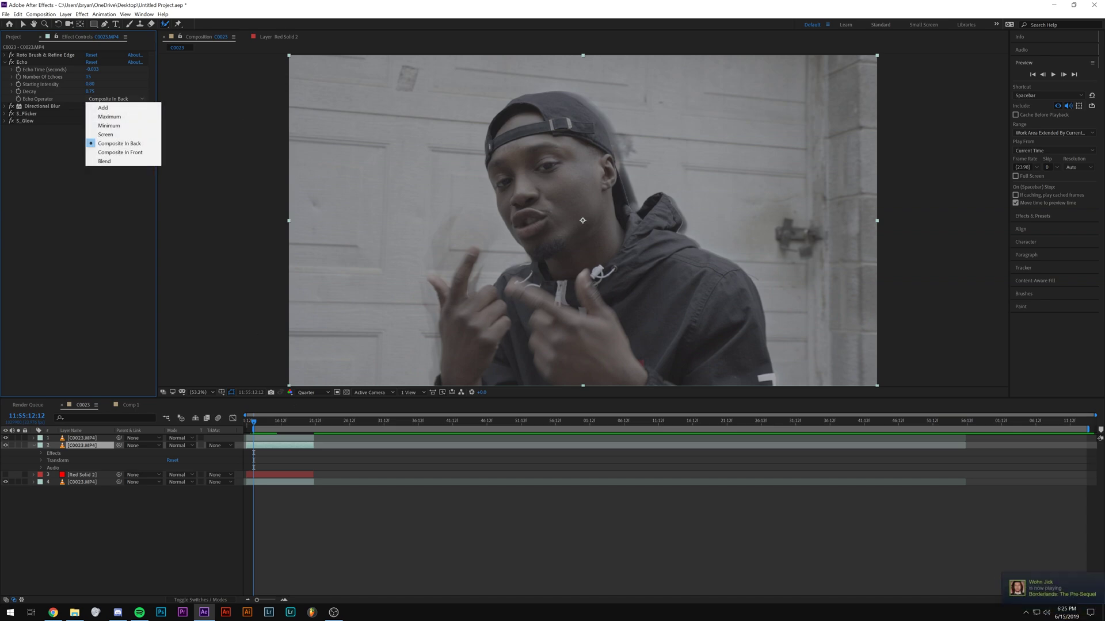
Examine the second layer's Directional Blur, S_Flicker and S_Glow effects, then check the reference music video on YouTube
{"action": "left_click", "coordinate": [5, 62]}
{"action": "left_click", "coordinate": [6, 70]}
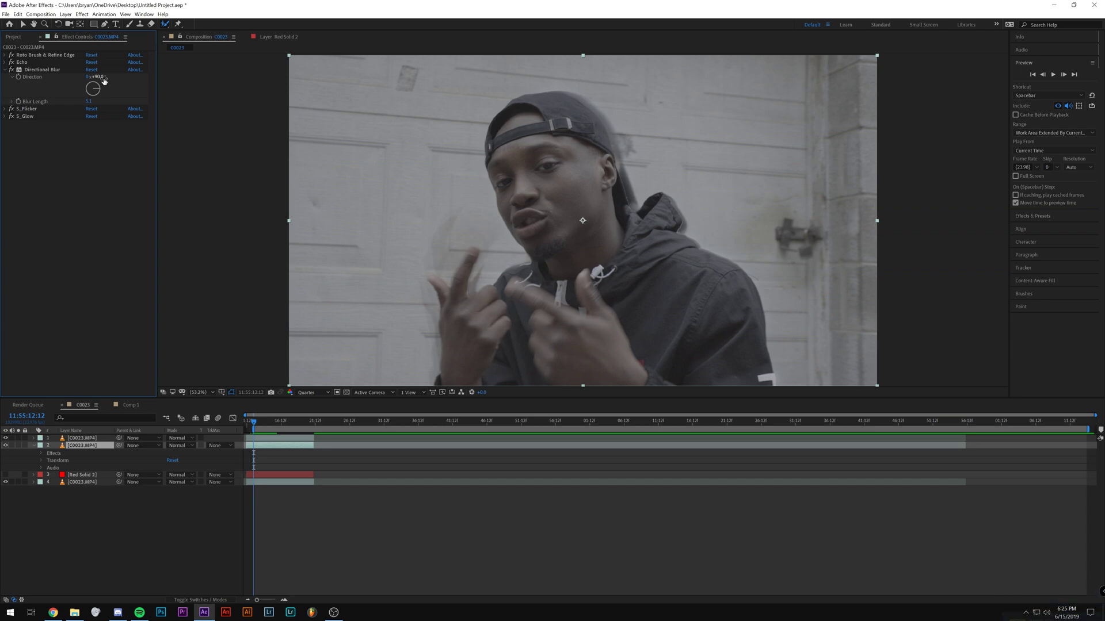
{"action": "left_click", "coordinate": [5, 69]}
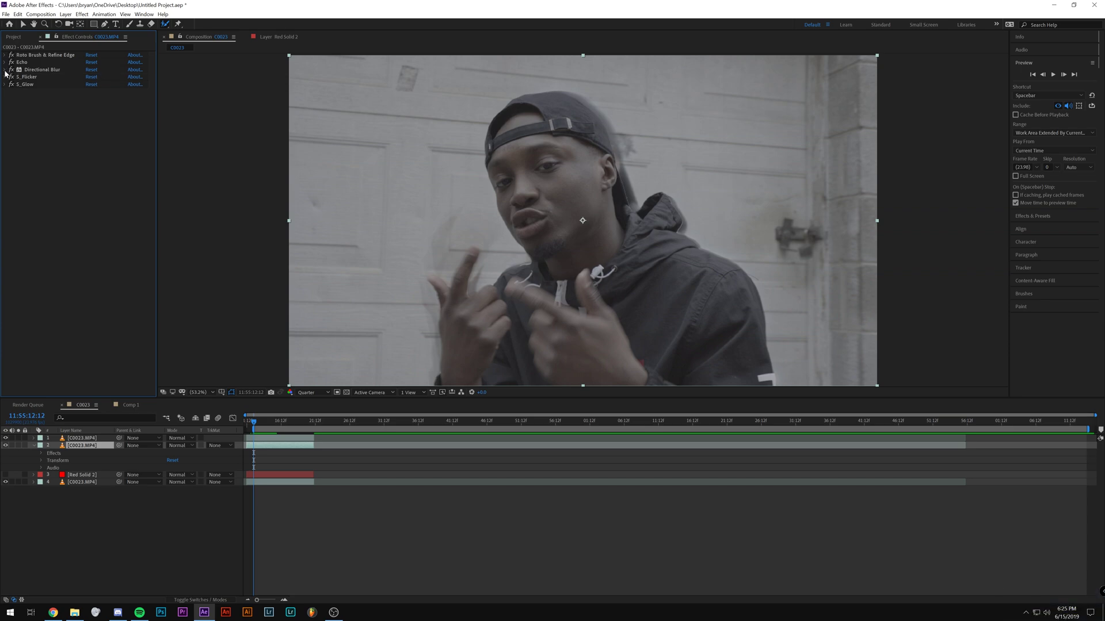
{"action": "left_click", "coordinate": [5, 76]}
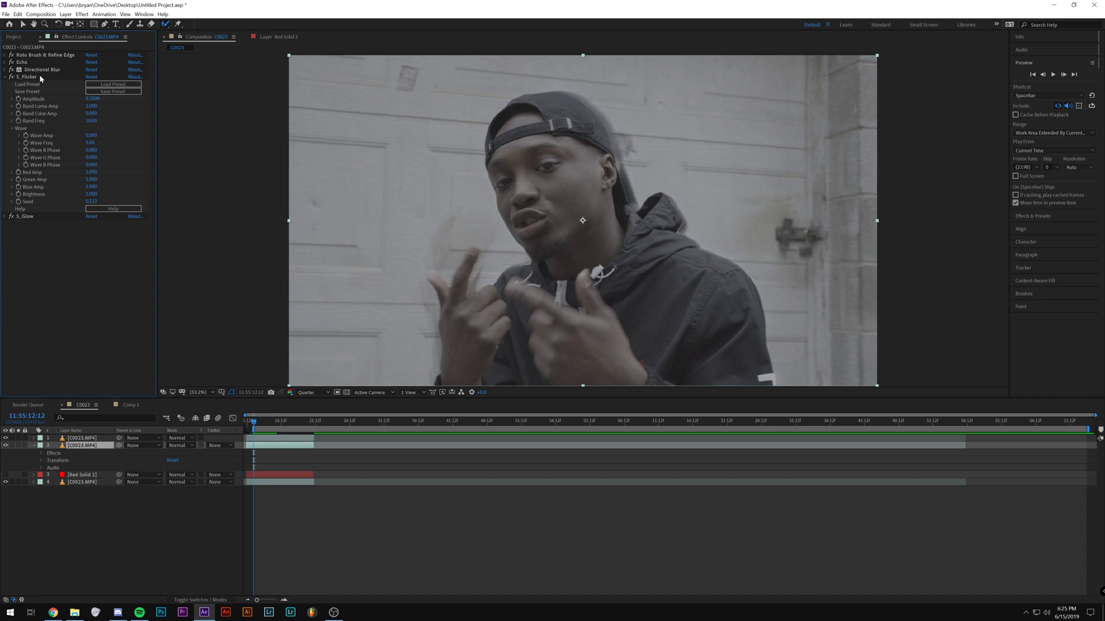
{"action": "left_click", "coordinate": [7, 77]}
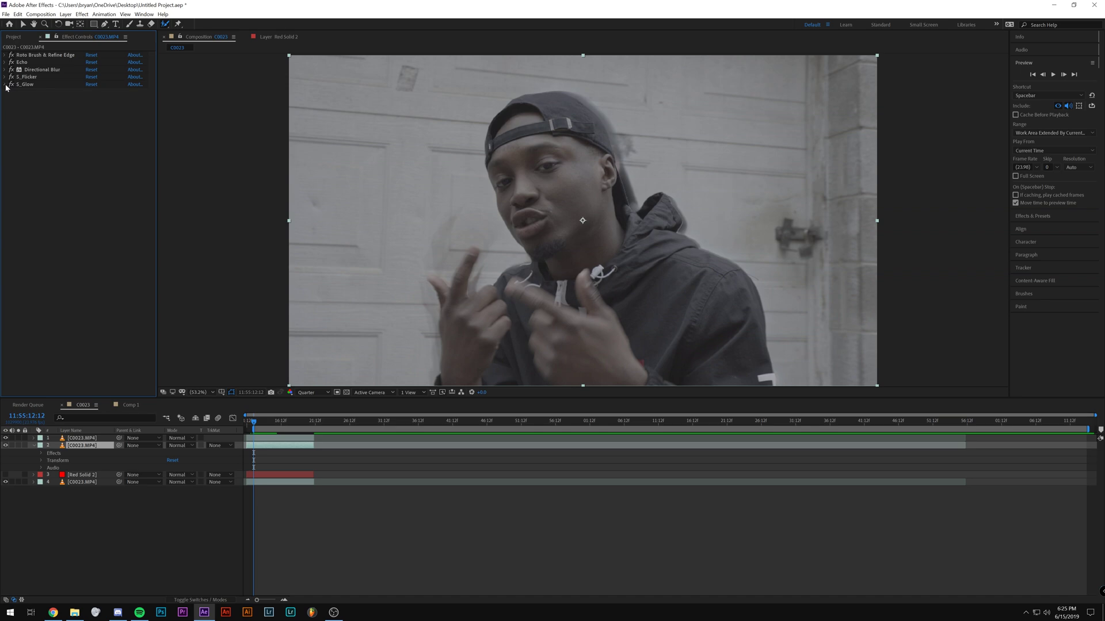
{"action": "left_click", "coordinate": [9, 85]}
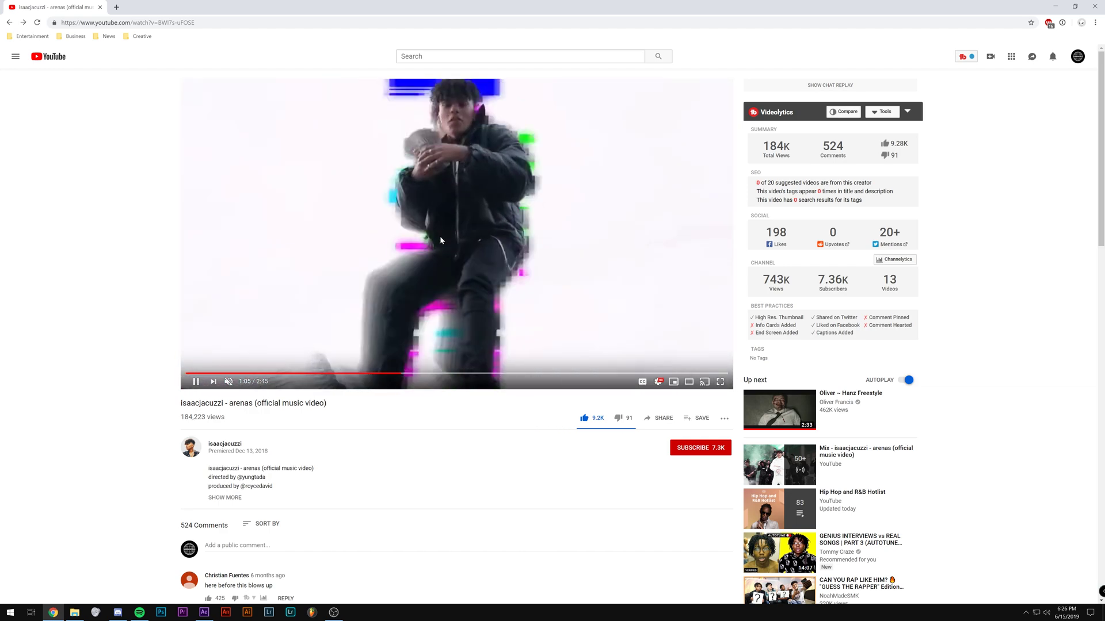
{"action": "left_click", "coordinate": [417, 337]}
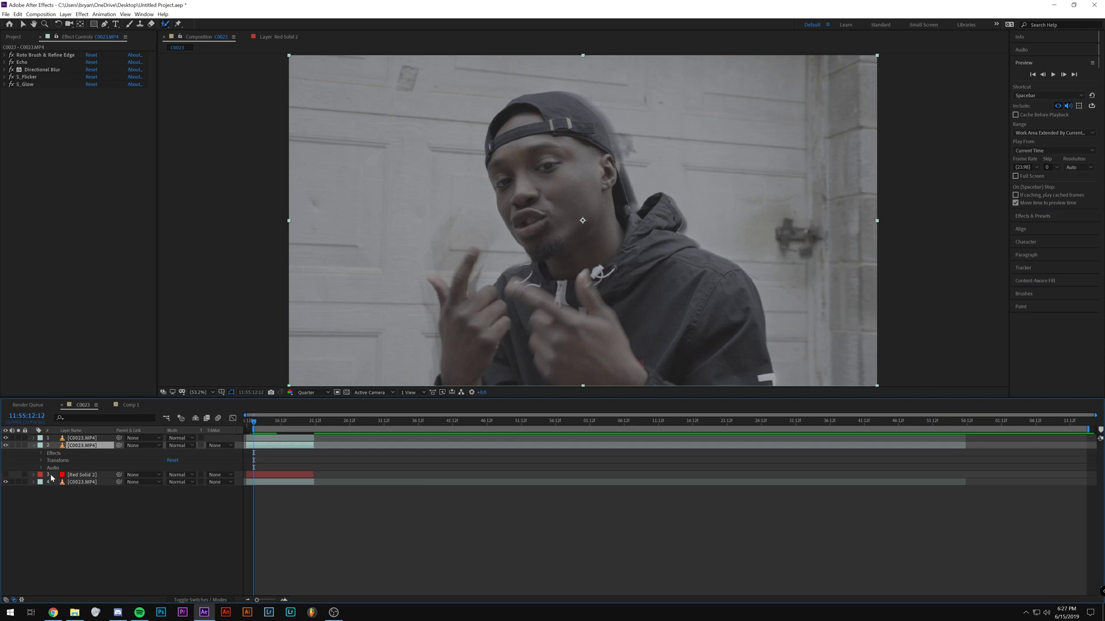
Try out a full-size red solid directly below the second C0023.MP4 layer, and delete it again
{"action": "right_click", "coordinate": [115, 529]}
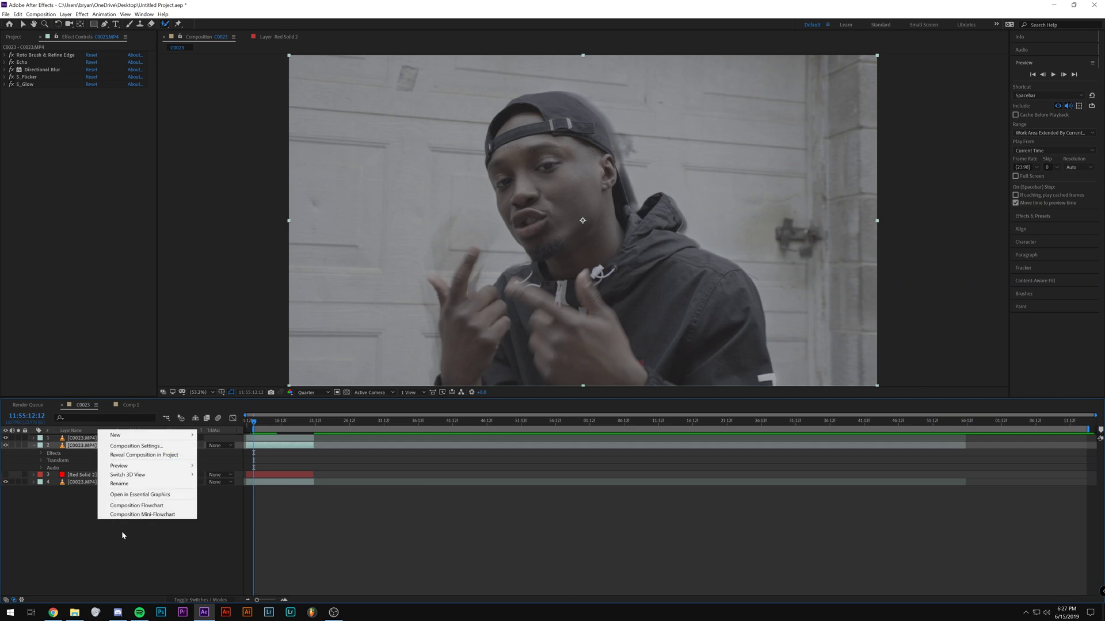
{"action": "mouse_move", "coordinate": [128, 440]}
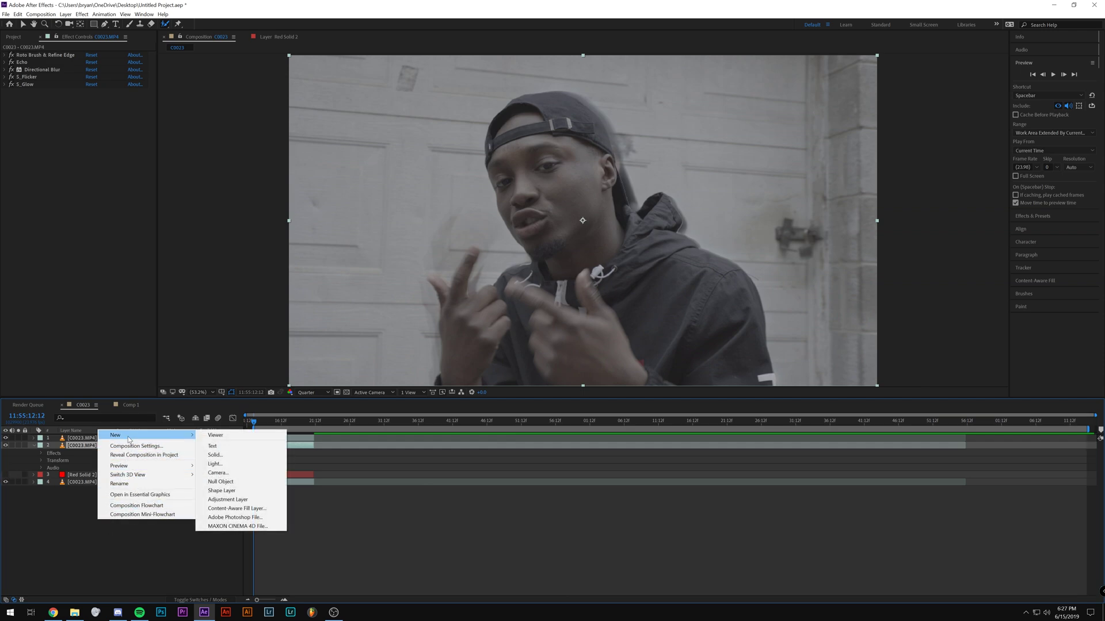
{"action": "left_click", "coordinate": [233, 456]}
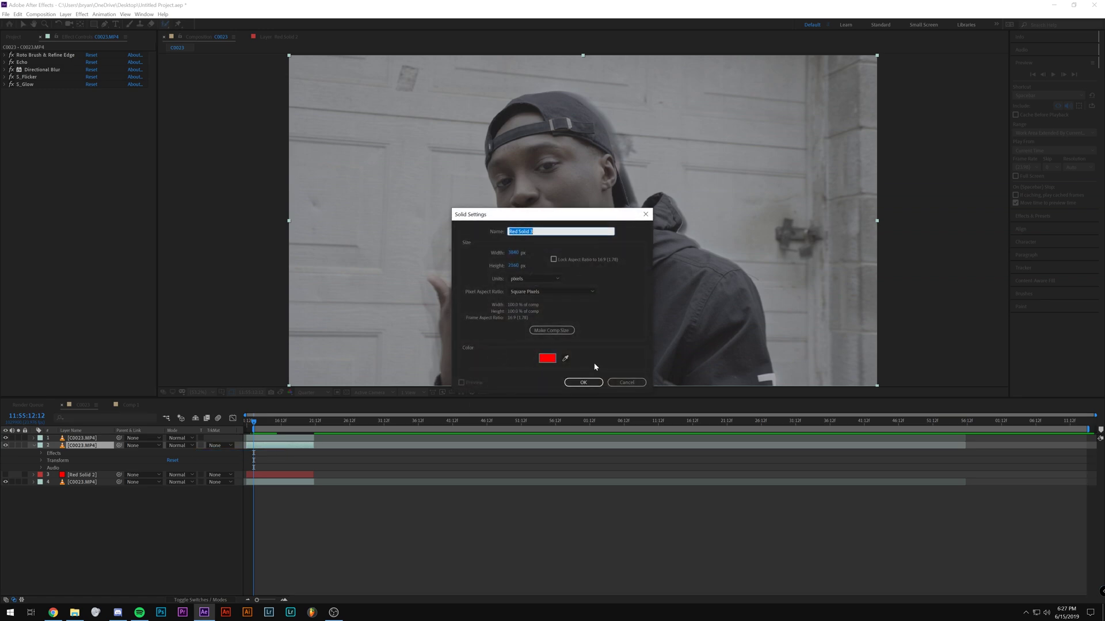
{"action": "left_click", "coordinate": [584, 383]}
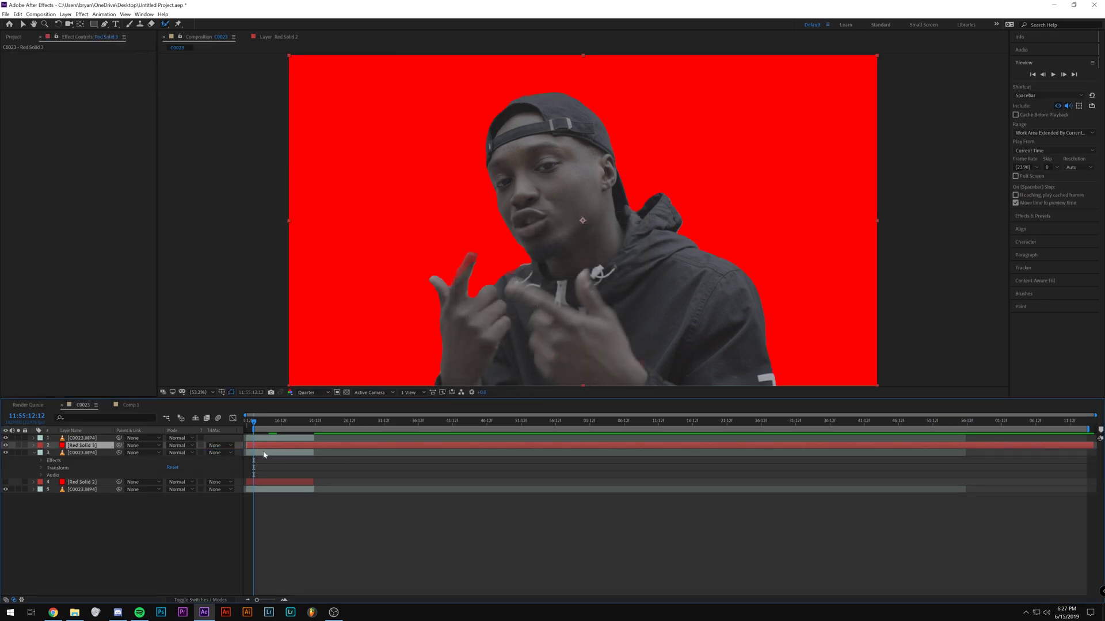
{"action": "left_click_drag", "start_coordinate": [87, 451], "coordinate": [84, 478]}
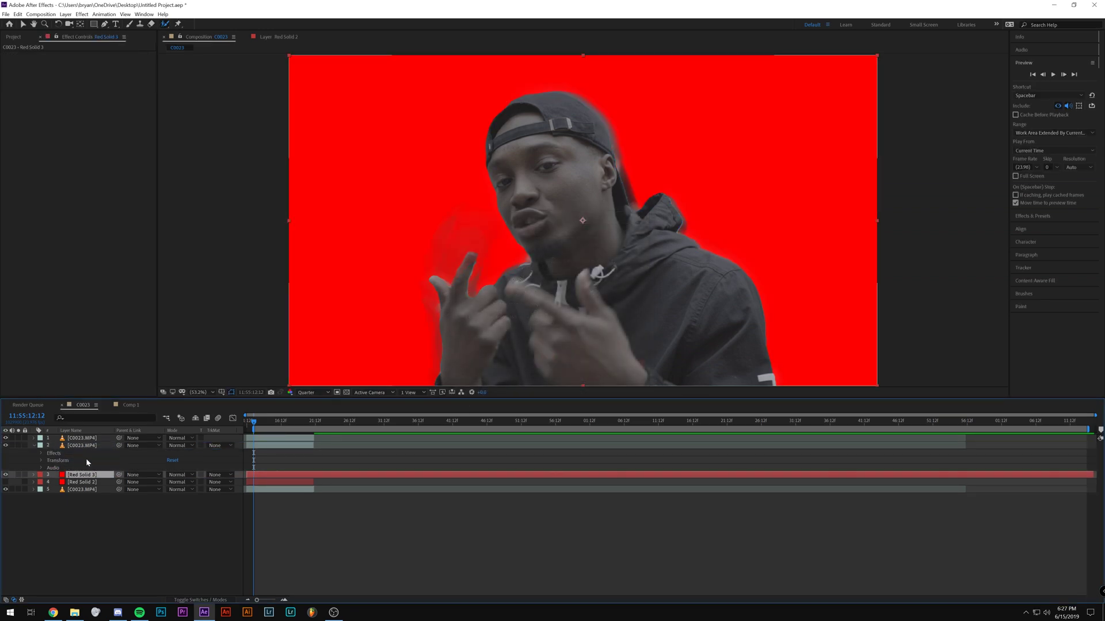
{"action": "key", "text": "Delete"}
Examine the Wave Warp settings, its wave type options and the Hue/Saturation effect on the masked Red Solid 2 layer
{"action": "key", "text": "q"}
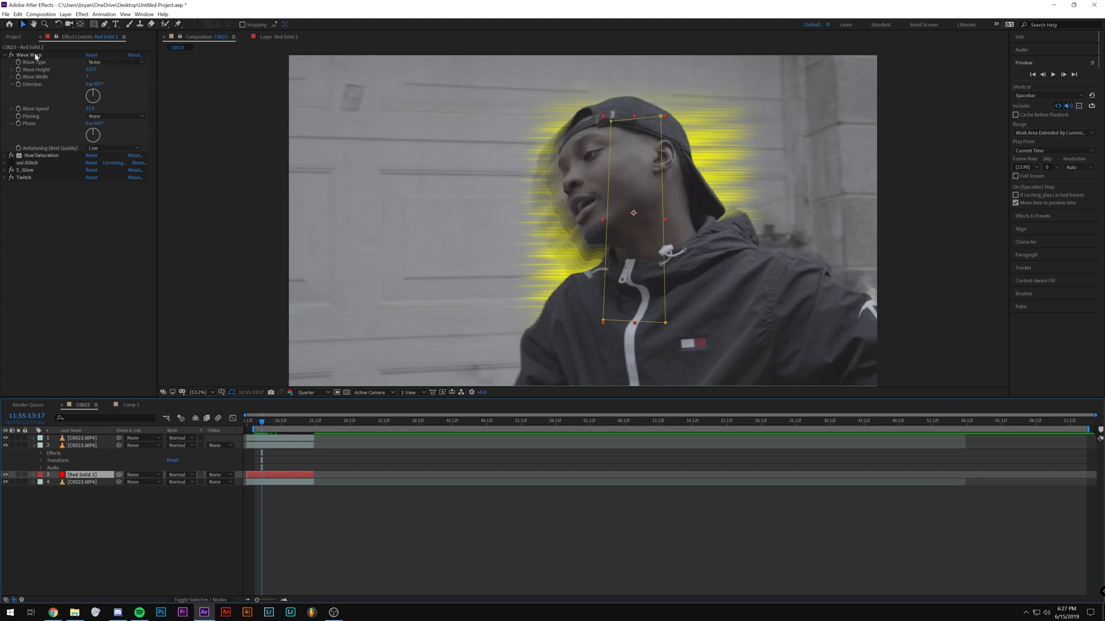
{"action": "left_click", "coordinate": [110, 62]}
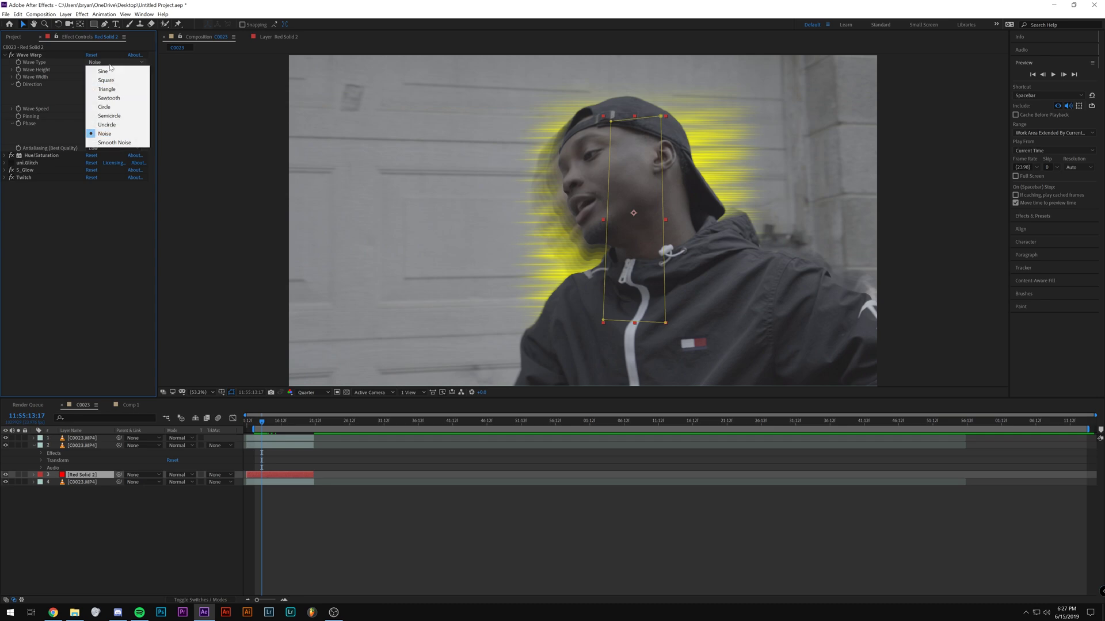
{"action": "left_click", "coordinate": [73, 64]}
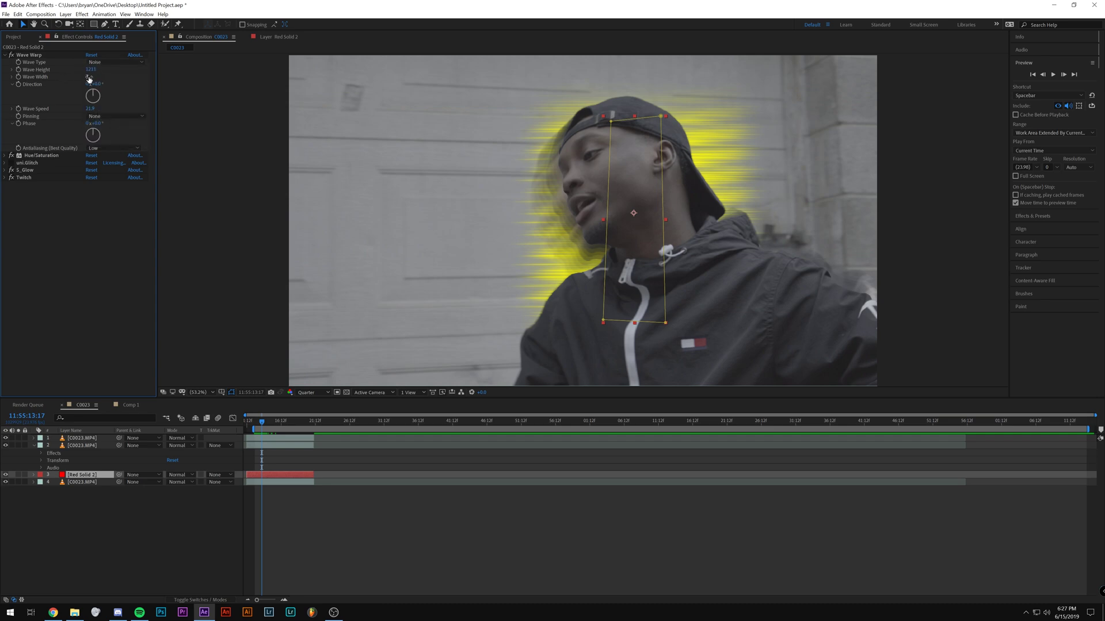
{"action": "left_click", "coordinate": [5, 54]}
{"action": "left_click", "coordinate": [5, 62]}
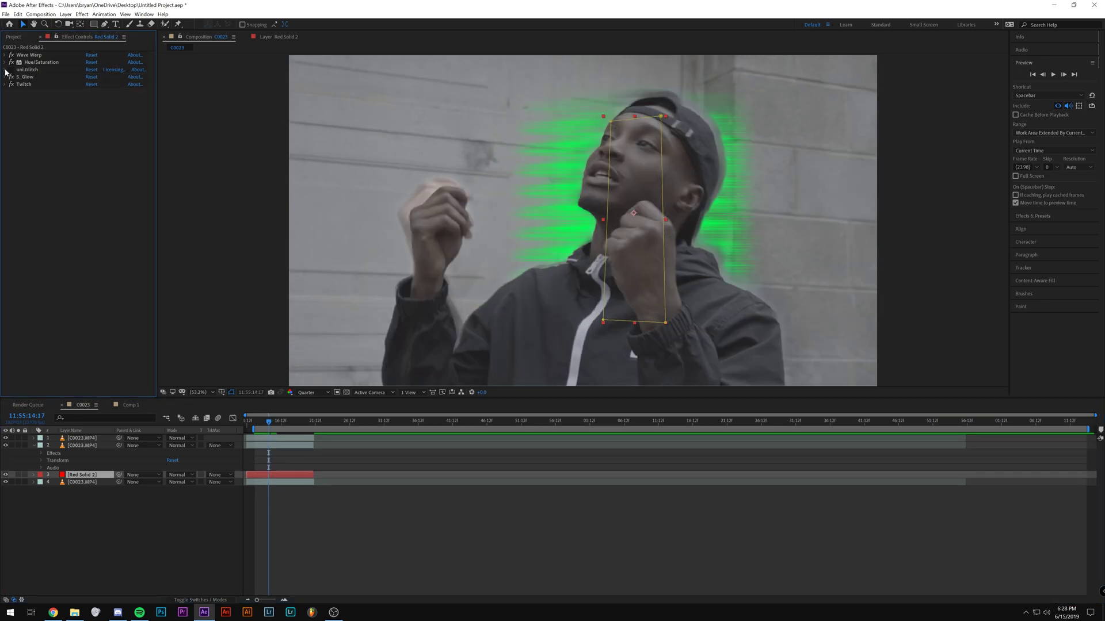
Enable the uni.Glitch effect on Red Solid 2 and browse its glitch presets in the Red Giant Universe dashboard
{"action": "left_click", "coordinate": [11, 69]}
{"action": "left_click", "coordinate": [25, 73]}
{"action": "left_click", "coordinate": [5, 69]}
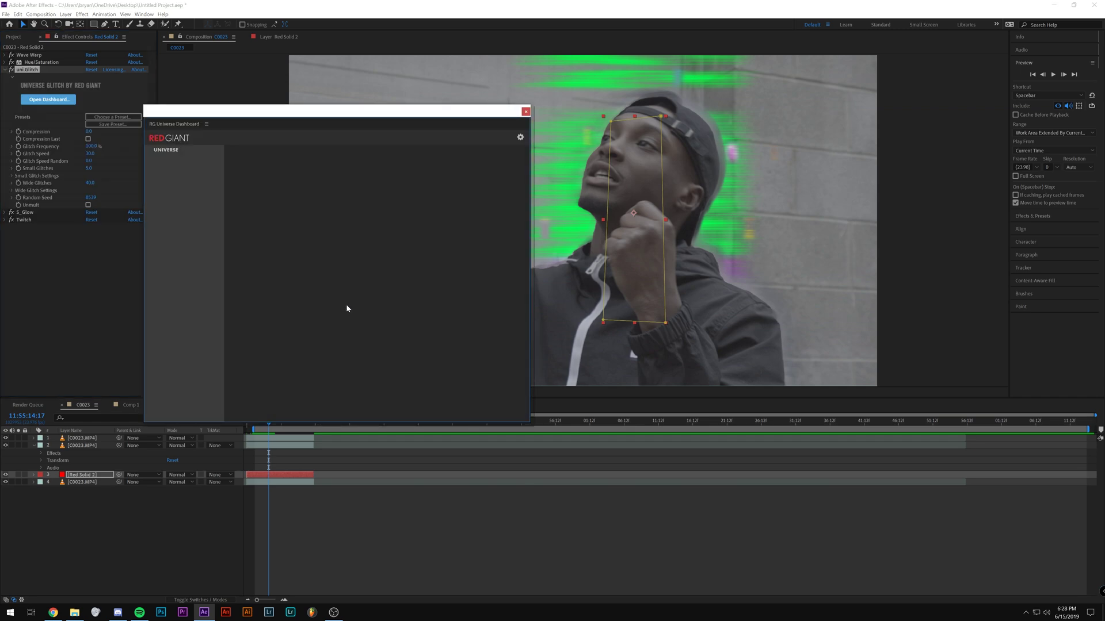
{"action": "mouse_move", "coordinate": [280, 359]}
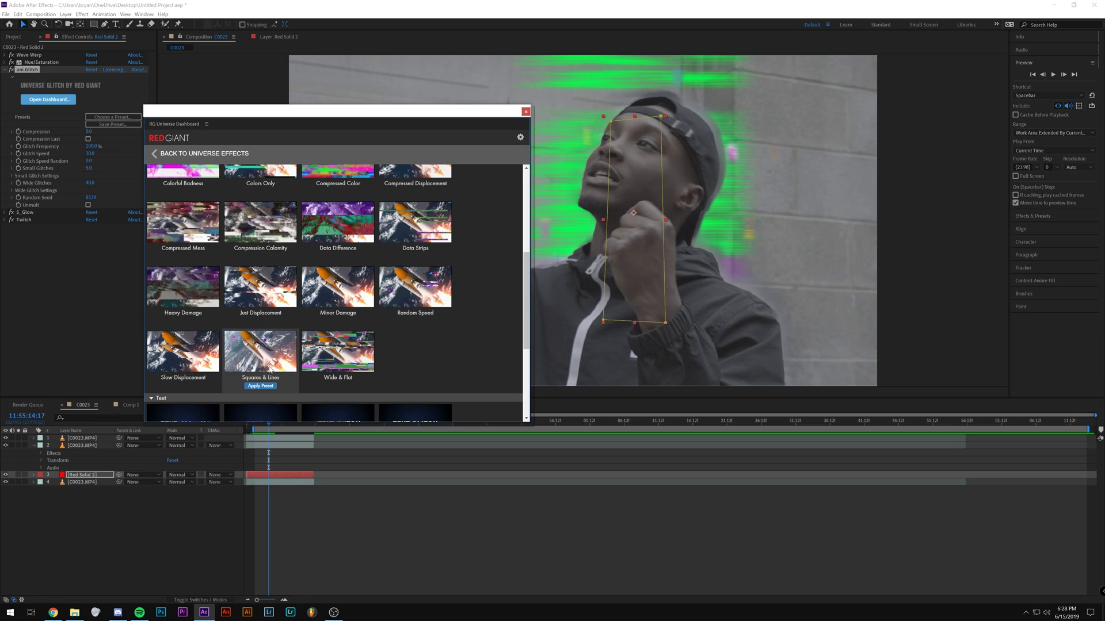
{"action": "left_click", "coordinate": [525, 111]}
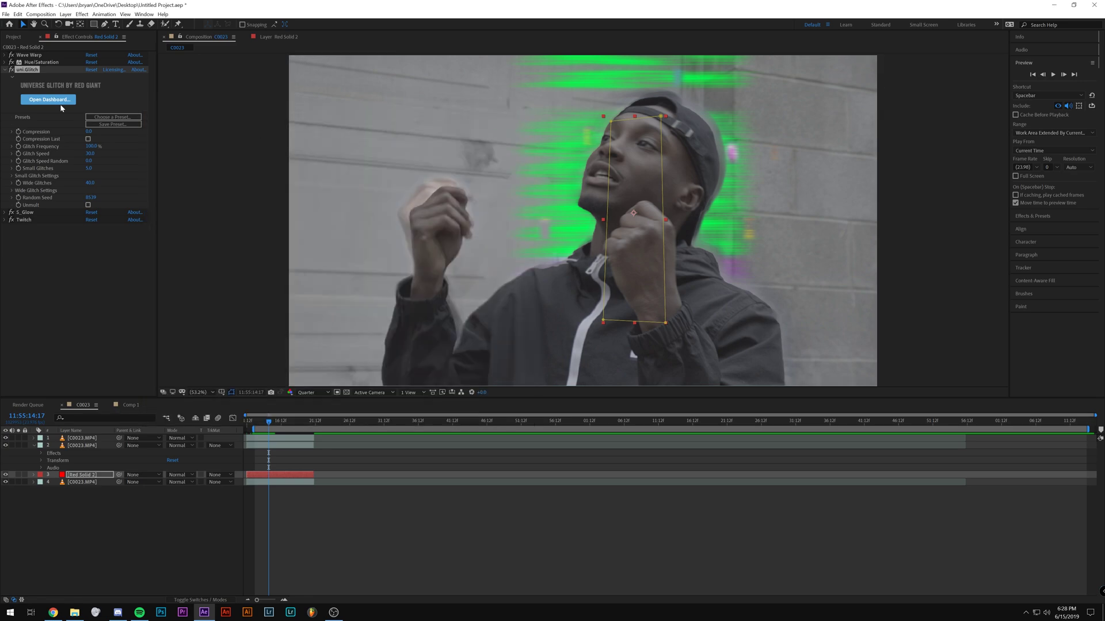
{"action": "left_click", "coordinate": [5, 69]}
Examine the S_Glow and Twitch settings on Red Solid 2 and scrub the composition back to 11:55:13:15
{"action": "left_click", "coordinate": [5, 77]}
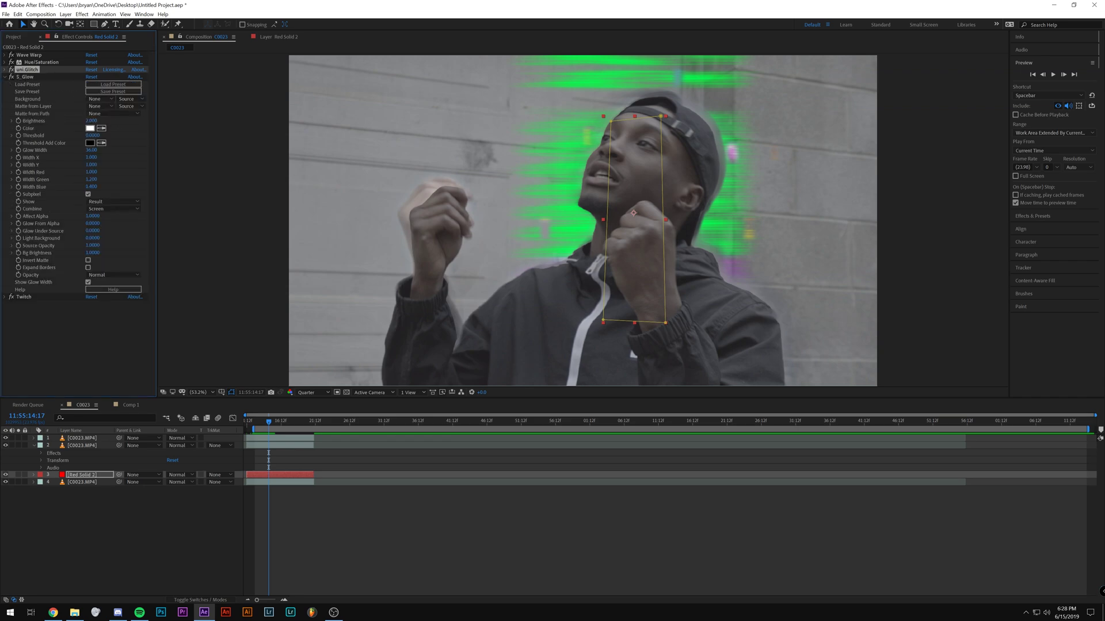
{"action": "left_click", "coordinate": [5, 76]}
{"action": "left_click", "coordinate": [5, 84]}
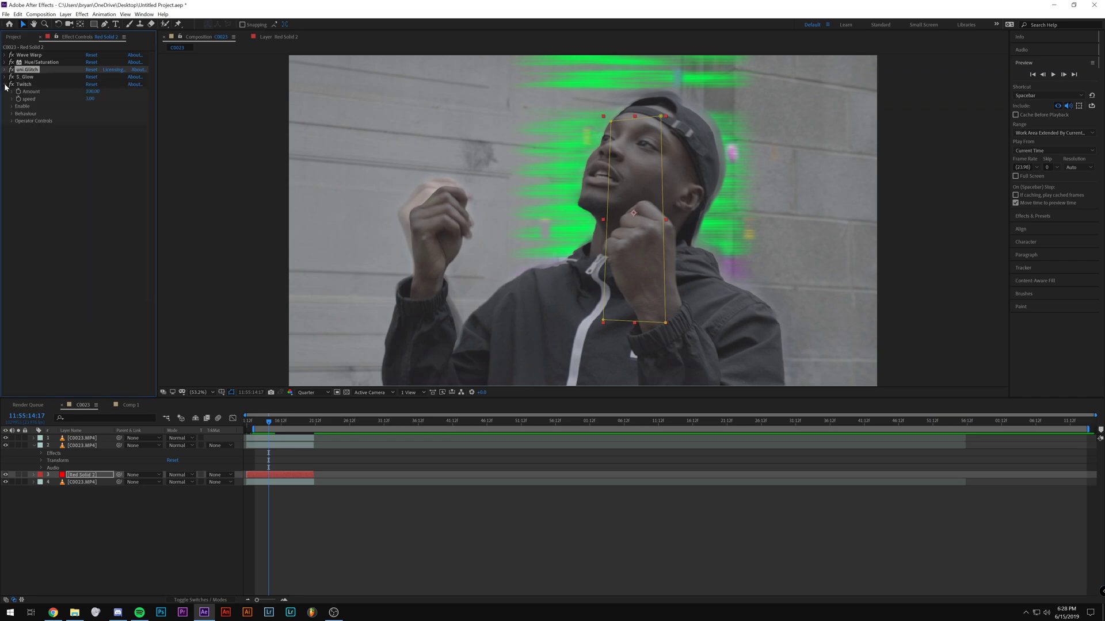
{"action": "left_click", "coordinate": [262, 429]}
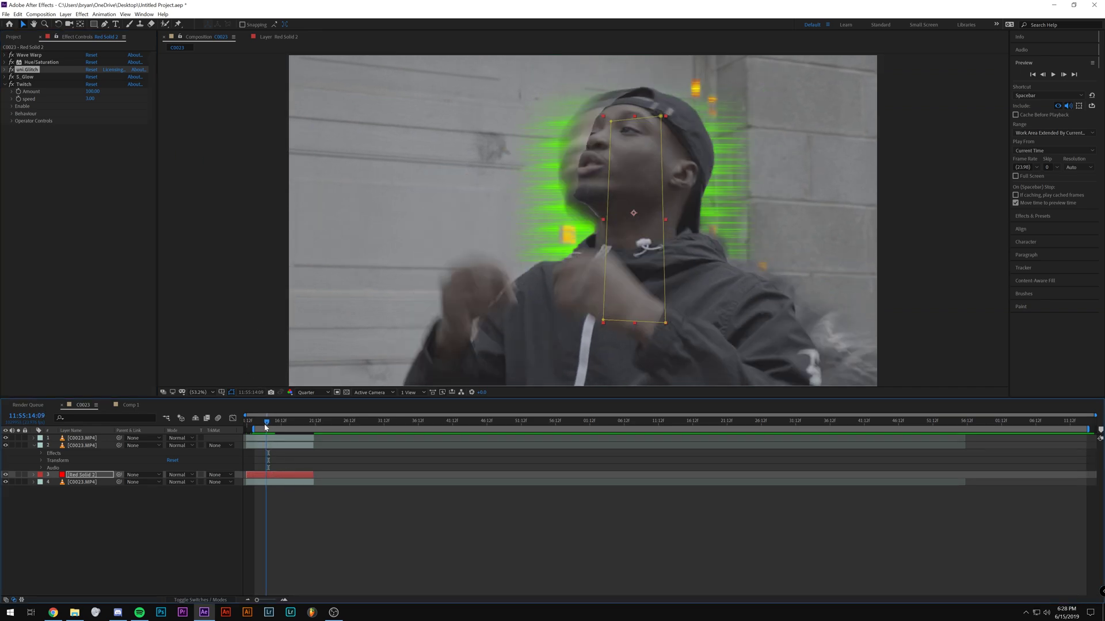
{"action": "left_click_drag", "start_coordinate": [263, 428], "coordinate": [261, 425]}
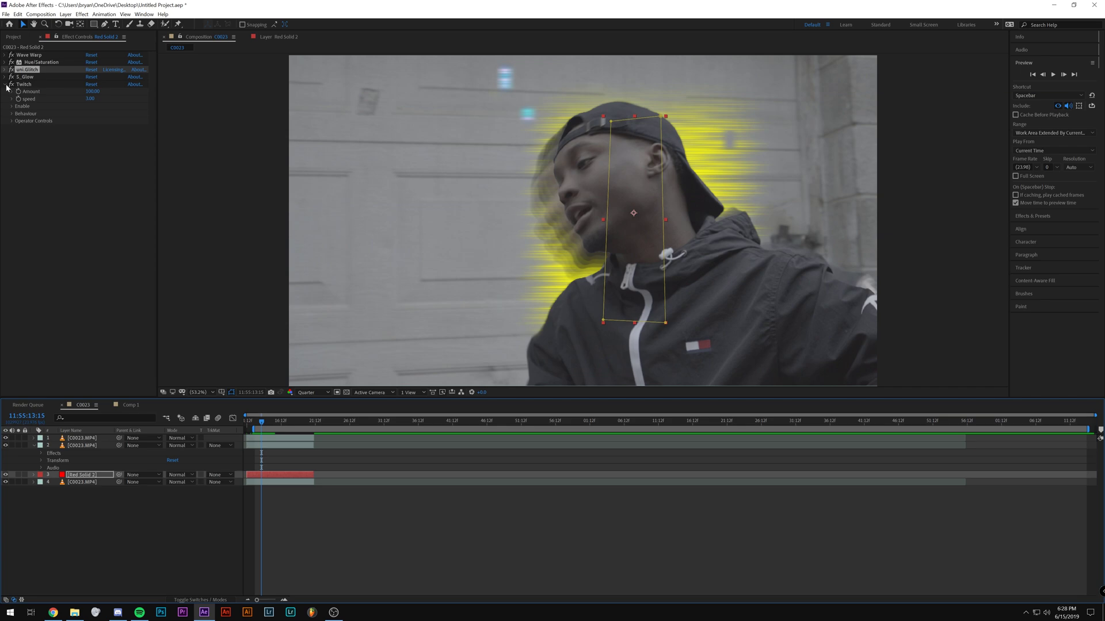
{"action": "left_click", "coordinate": [7, 84]}
Play back the C0023 composition from 11:55:12:12 to preview the combined glitch outline effect
{"action": "left_click", "coordinate": [253, 422]}
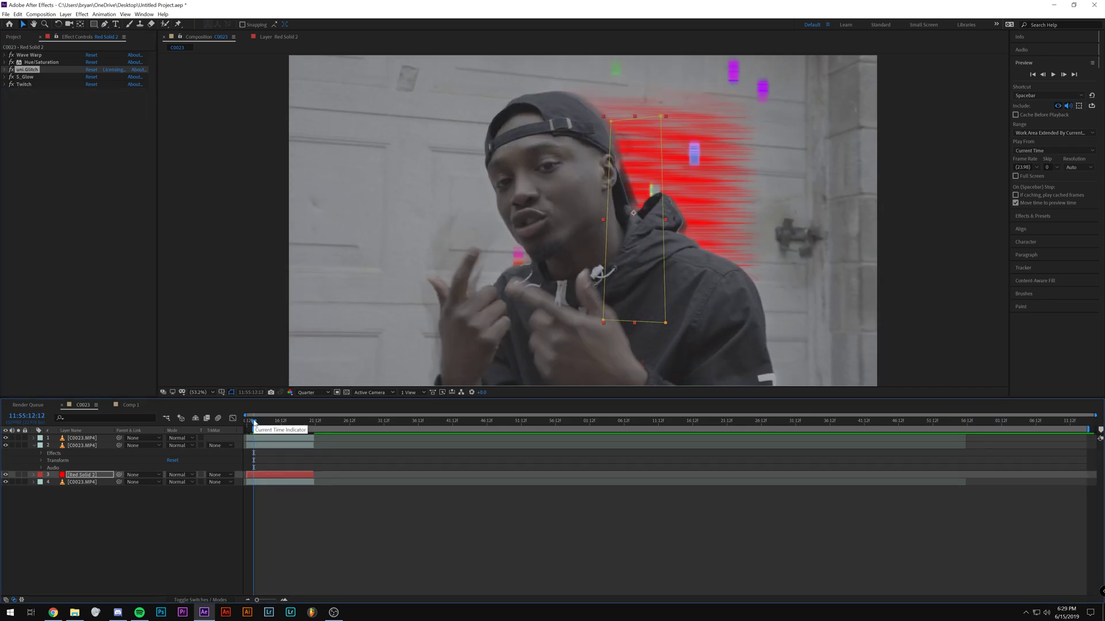
{"action": "key", "text": "space"}
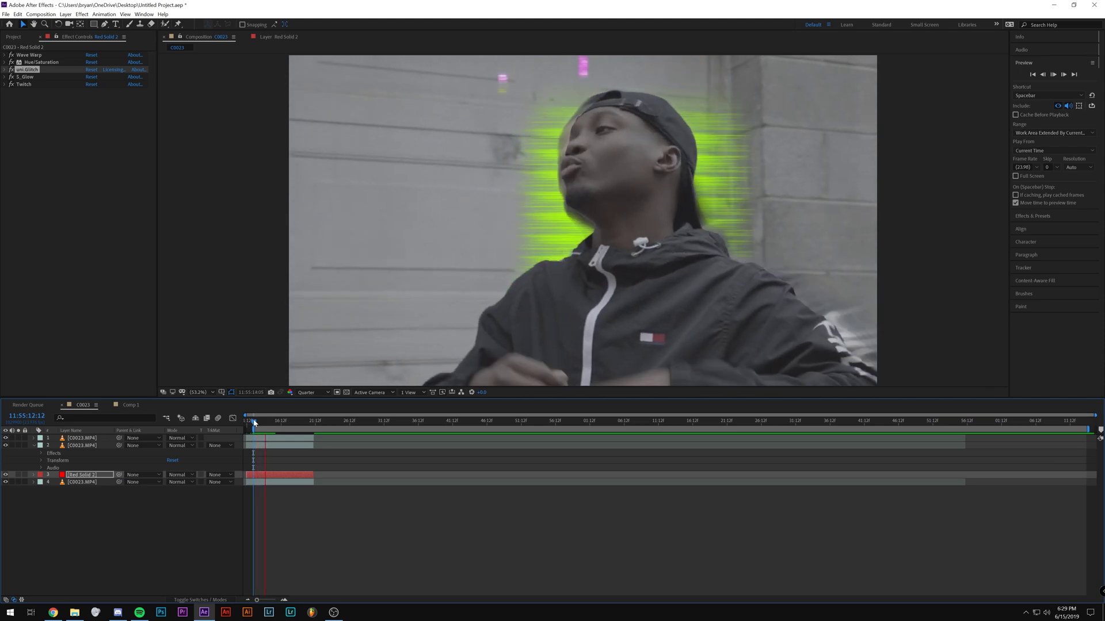
{"action": "key", "text": "space"}
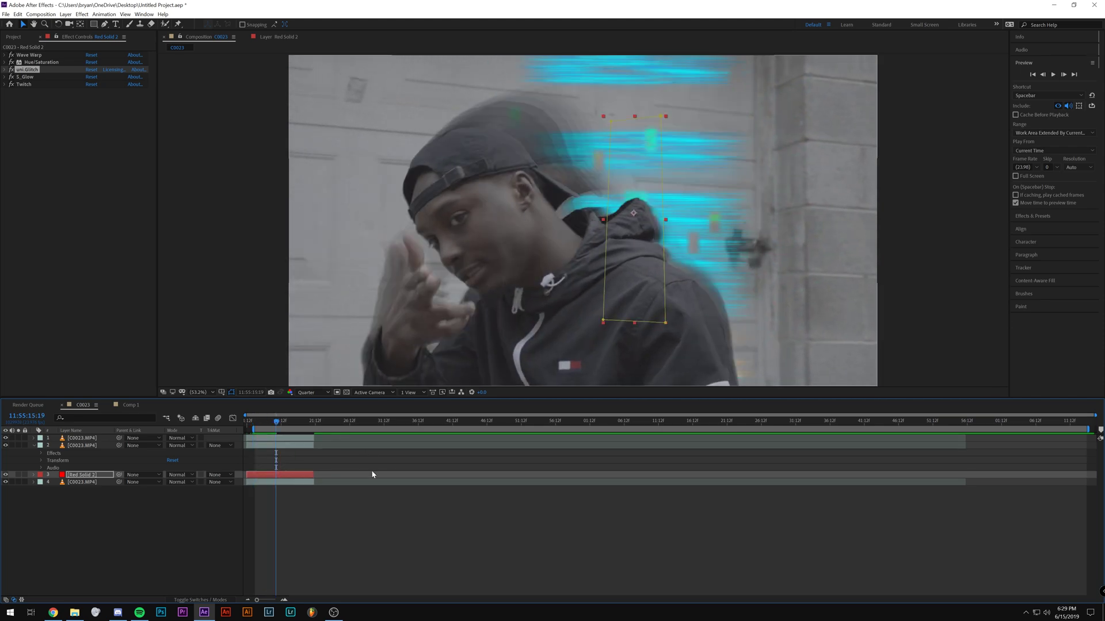
Review Red Solid 2's Wave Warp settings and wave type options again at 11:55:13:15
{"action": "left_click", "coordinate": [262, 423]}
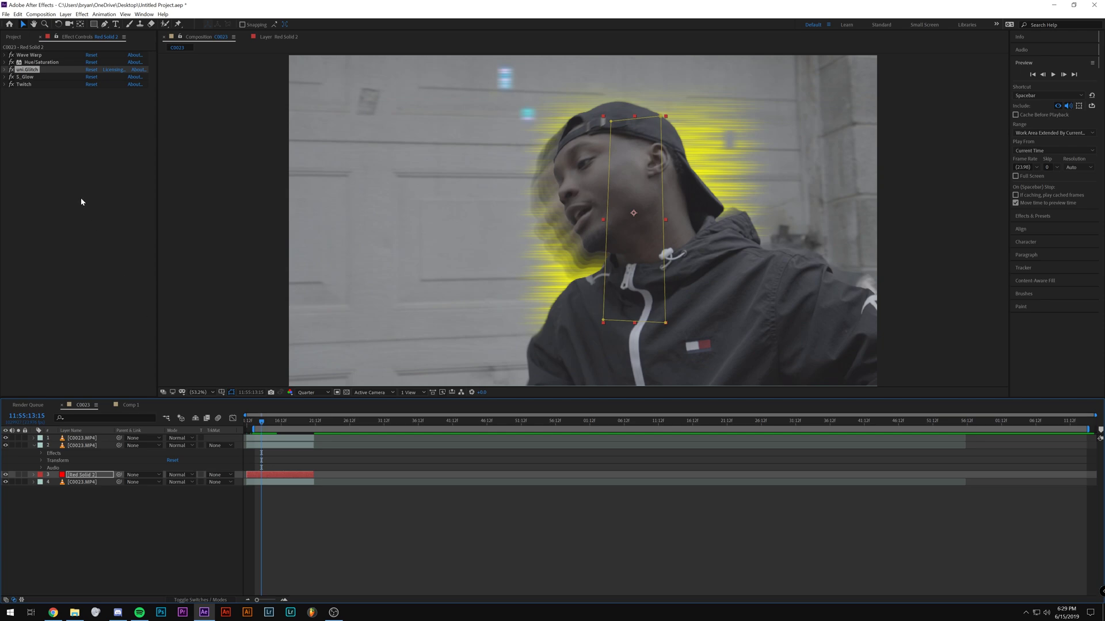
{"action": "left_click", "coordinate": [5, 54]}
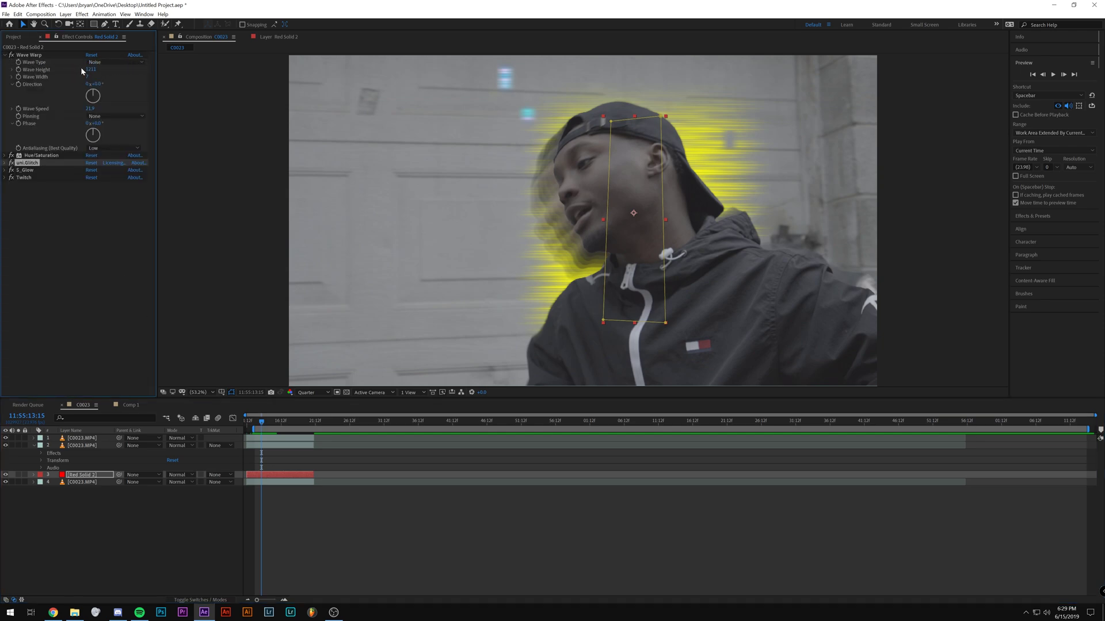
{"action": "left_click", "coordinate": [109, 62]}
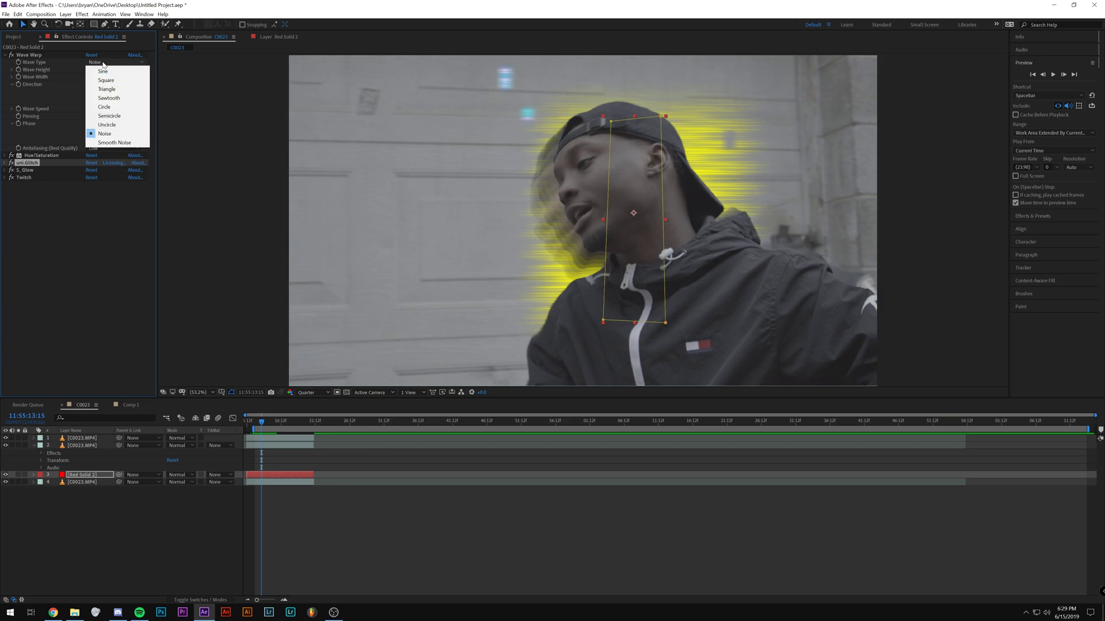
{"action": "left_click", "coordinate": [83, 67]}
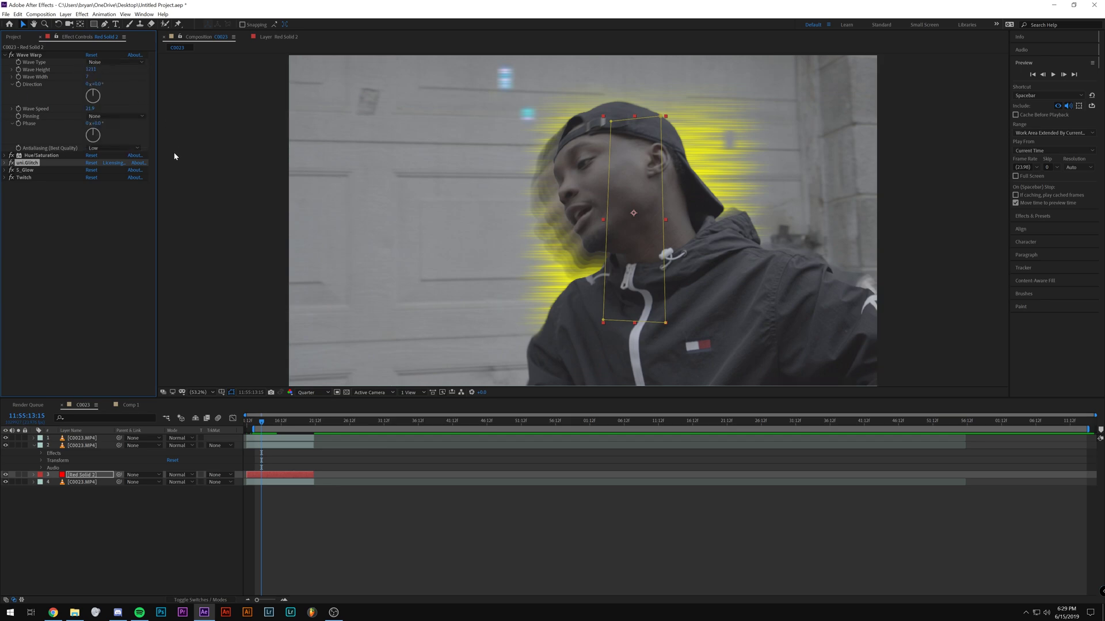
{"action": "left_click", "coordinate": [35, 475]}
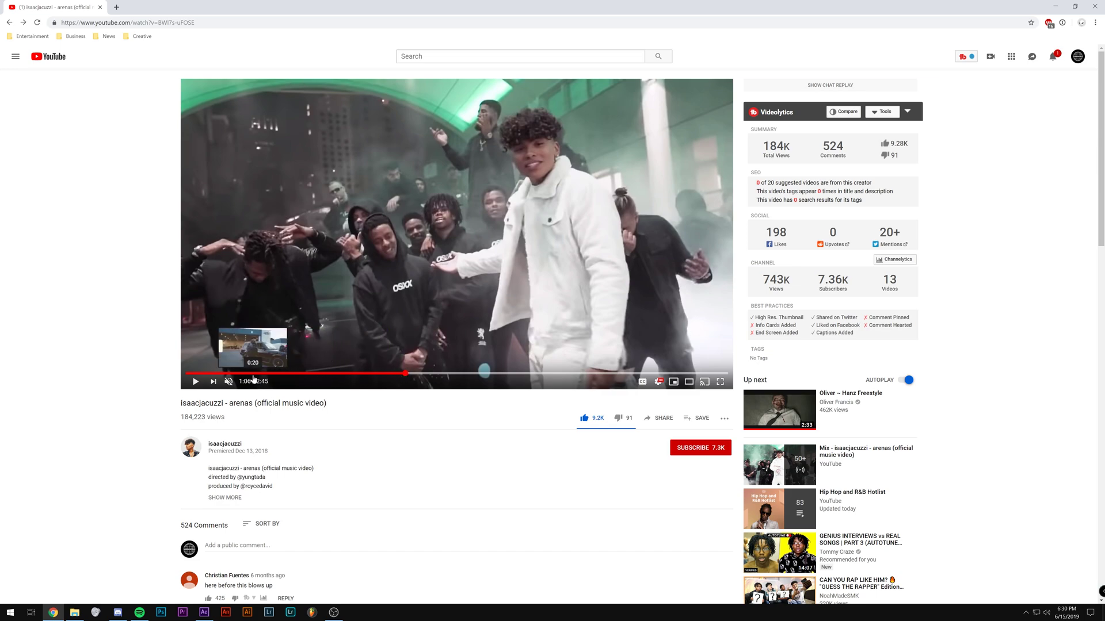
Watch the VHS-style shot around 0:16 in the reference YouTube music video and return to After Effects
{"action": "left_click", "coordinate": [234, 374]}
{"action": "left_click", "coordinate": [492, 236]}
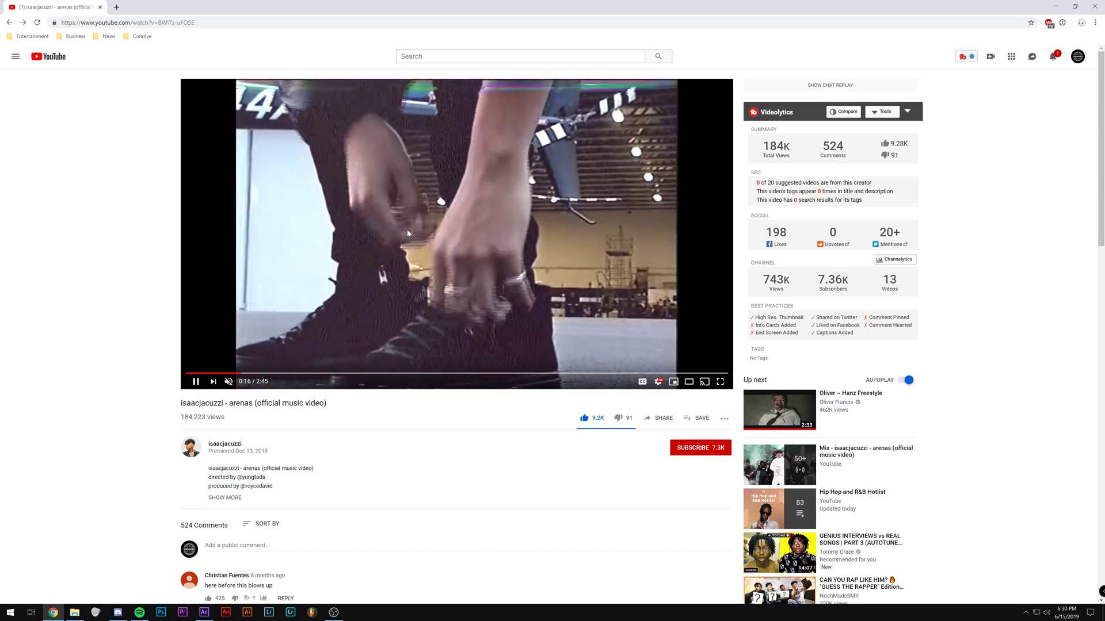
{"action": "key", "text": "alt+Tab"}
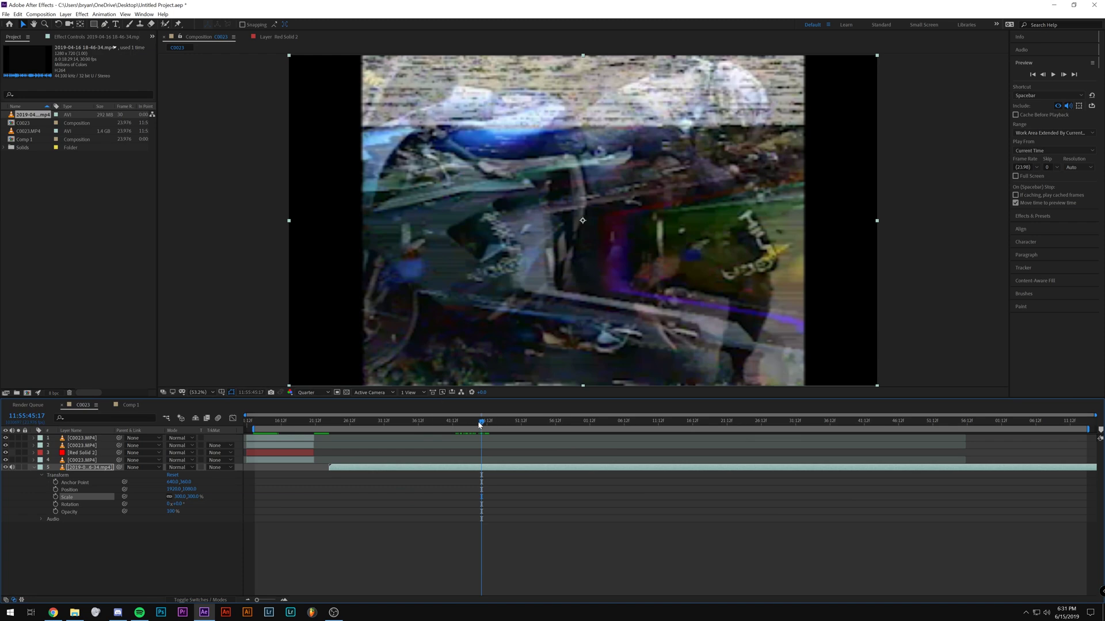
Set the composition preview resolution to Full and show the VHS footage frame at 11:55:46:05
{"action": "left_click_drag", "start_coordinate": [479, 424], "coordinate": [488, 425]}
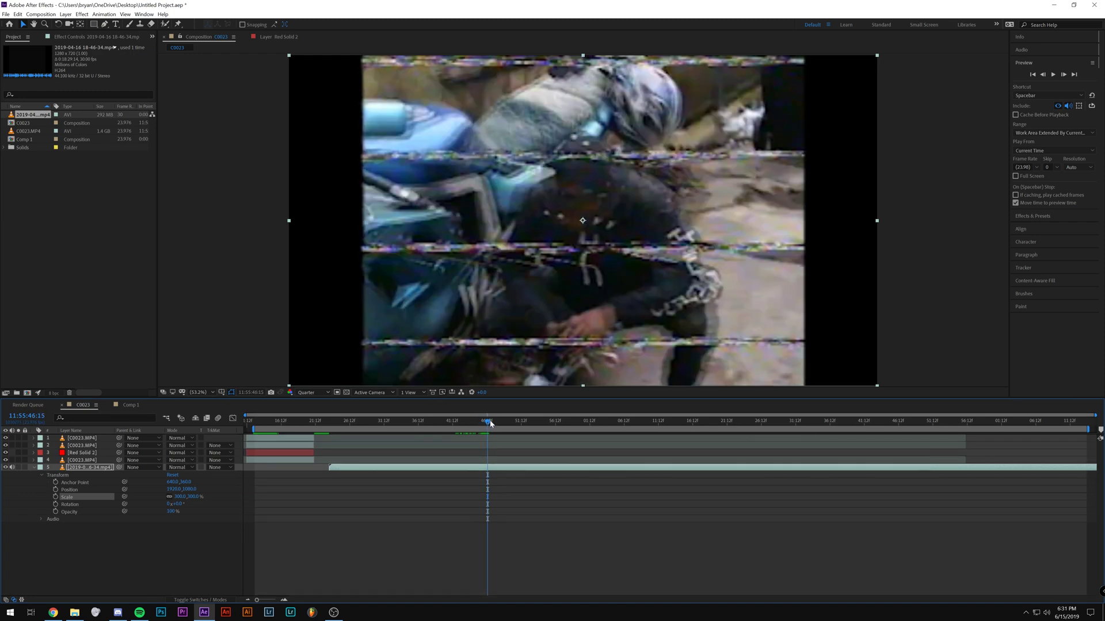
{"action": "left_click", "coordinate": [314, 393]}
{"action": "left_click", "coordinate": [305, 402]}
{"action": "left_click", "coordinate": [485, 424]}
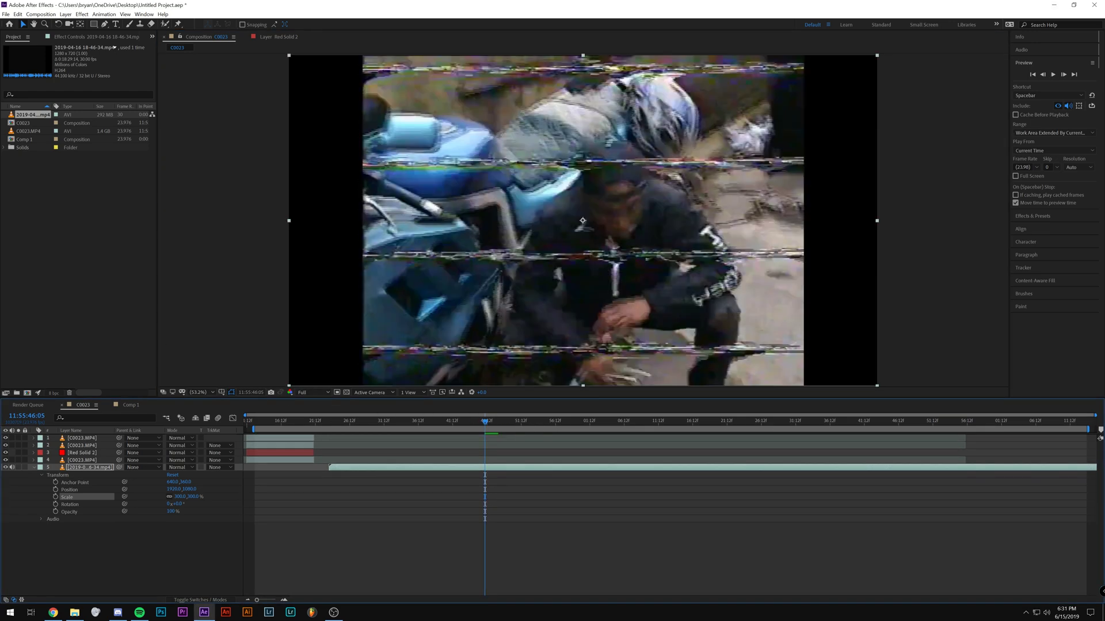
Look through the overlay clips in File Explorer's Film Looks VHS folder and minimize the window
{"action": "key", "text": "alt+Tab"}
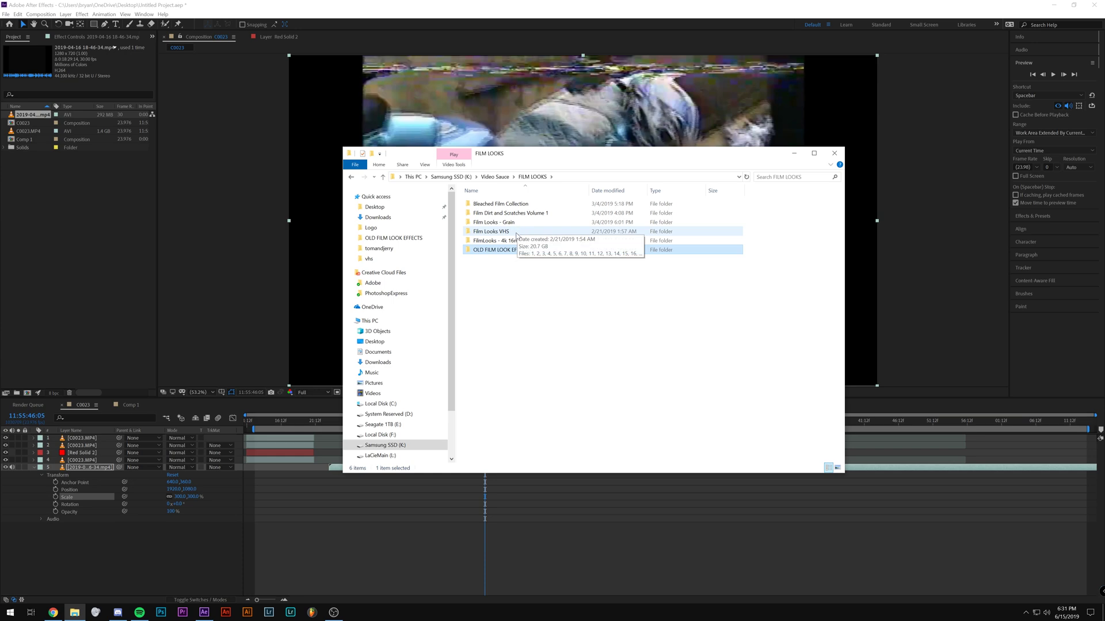
{"action": "double_click", "coordinate": [516, 231]}
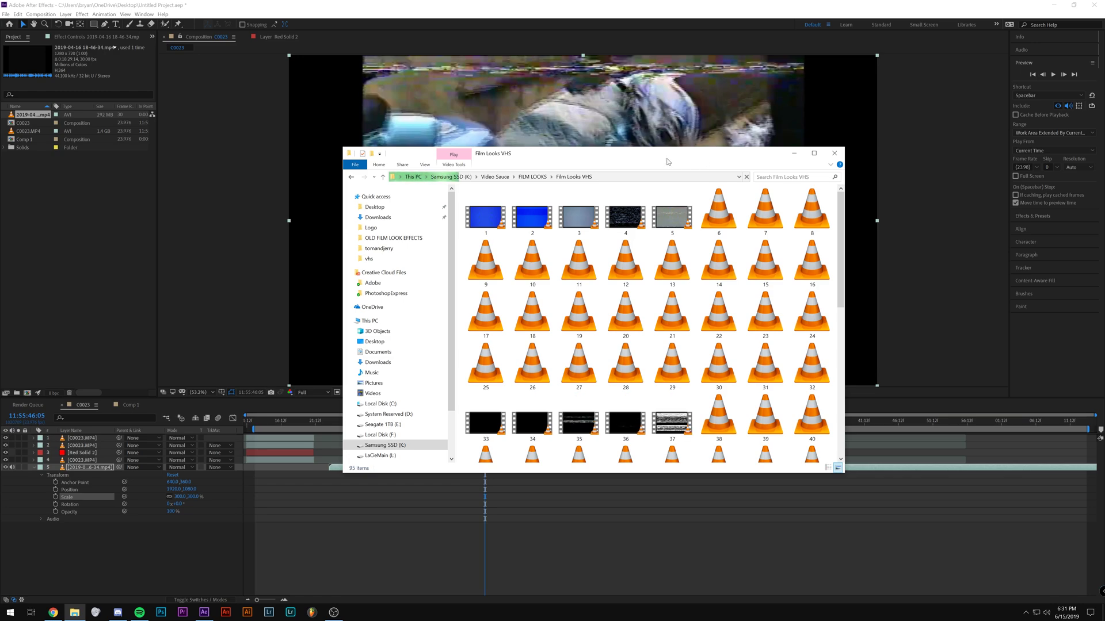
{"action": "left_click", "coordinate": [793, 153]}
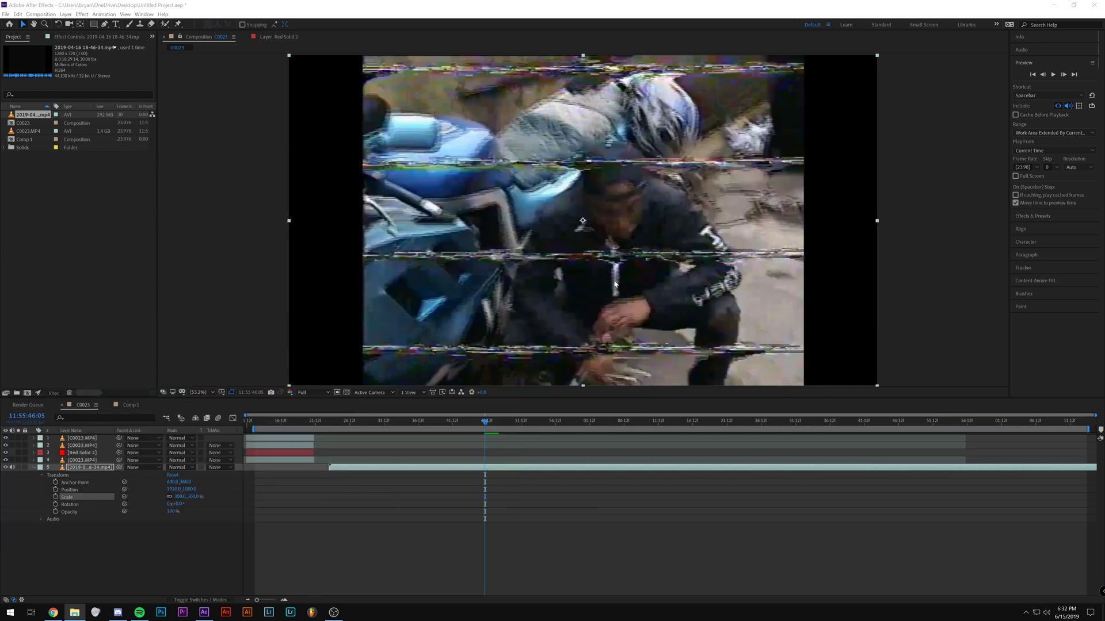